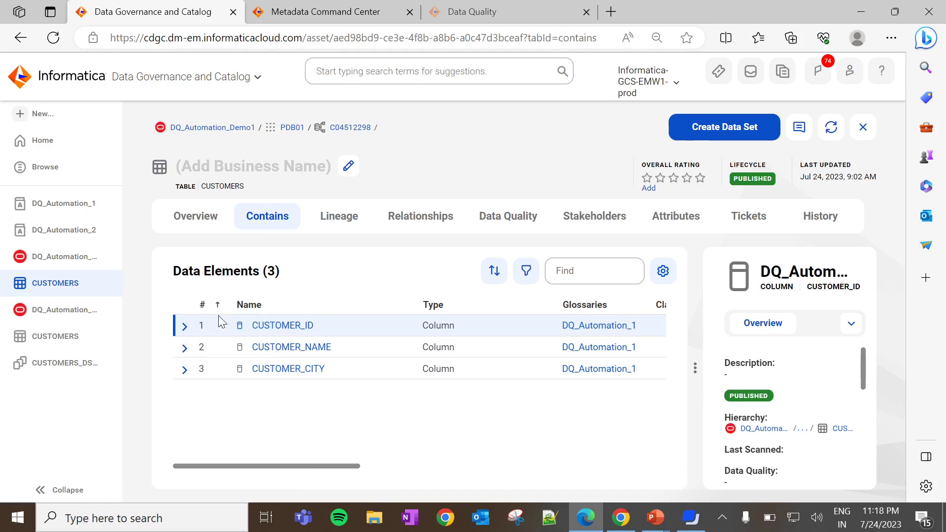
# - Review the data elements of the DQ_Automation_Demo2 CUSTOMERS table and the column relationships of business terms DQ_Automation_1 and DQ_Automation_2
pyautogui.click(70, 338)
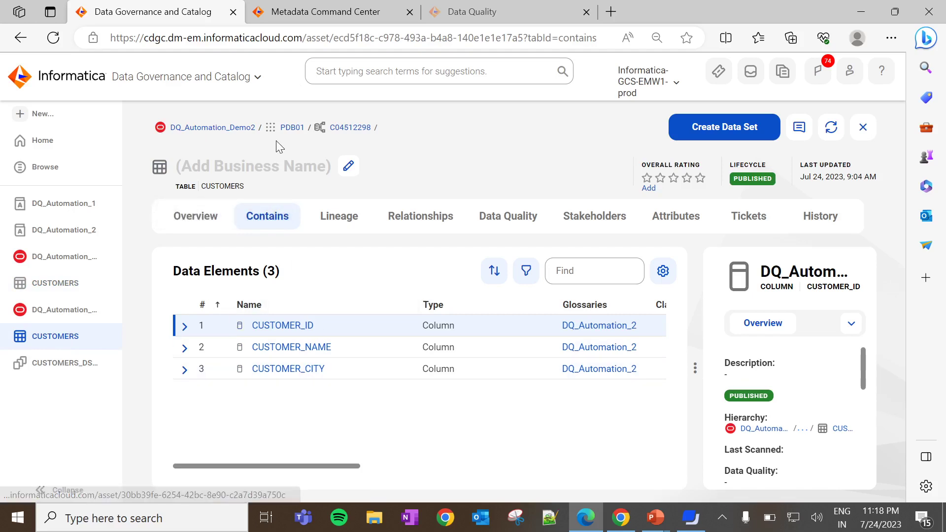
pyautogui.click(58, 202)
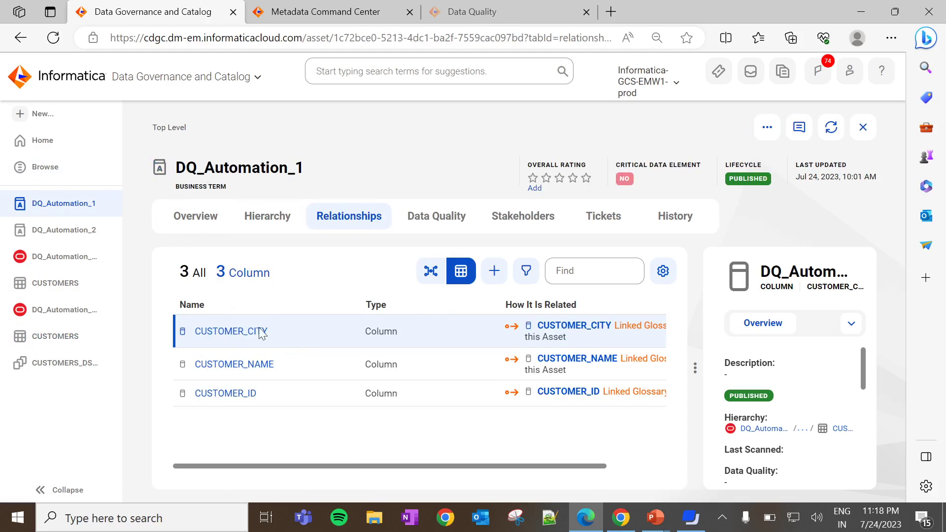
pyautogui.click(68, 231)
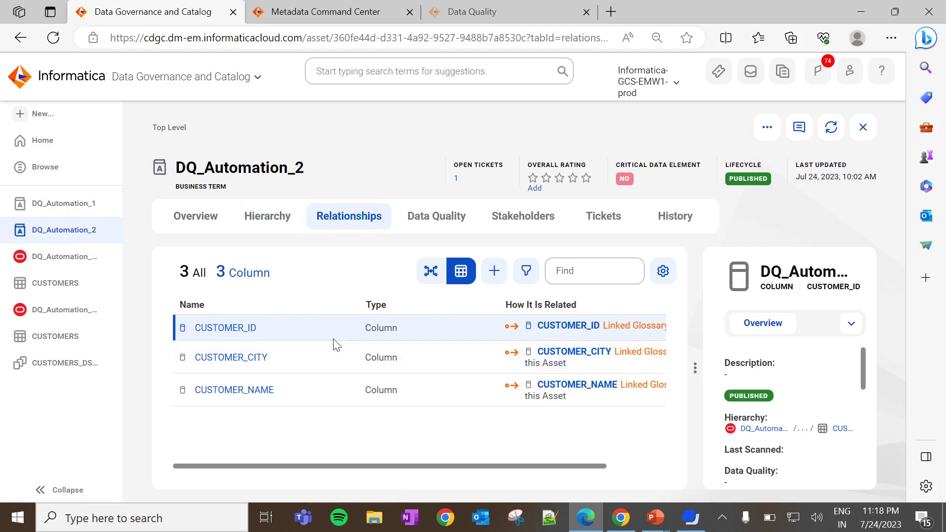
pyautogui.click(61, 367)
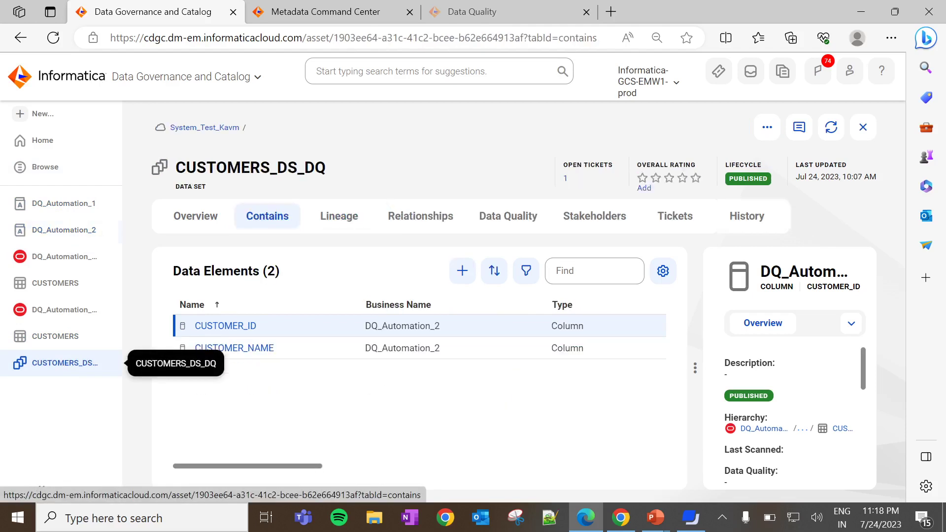
pyautogui.click(33, 344)
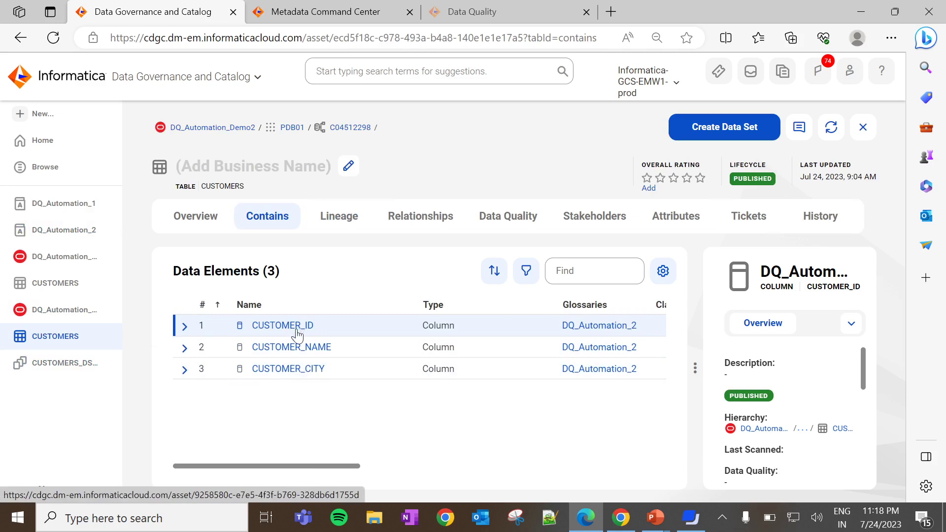
# - Examine the data elements of the CUSTOMERS_DS_DQ data set, including their glossaries, data types and hierarchy
pyautogui.click(56, 367)
pyautogui.hscroll(5, 295, 351)
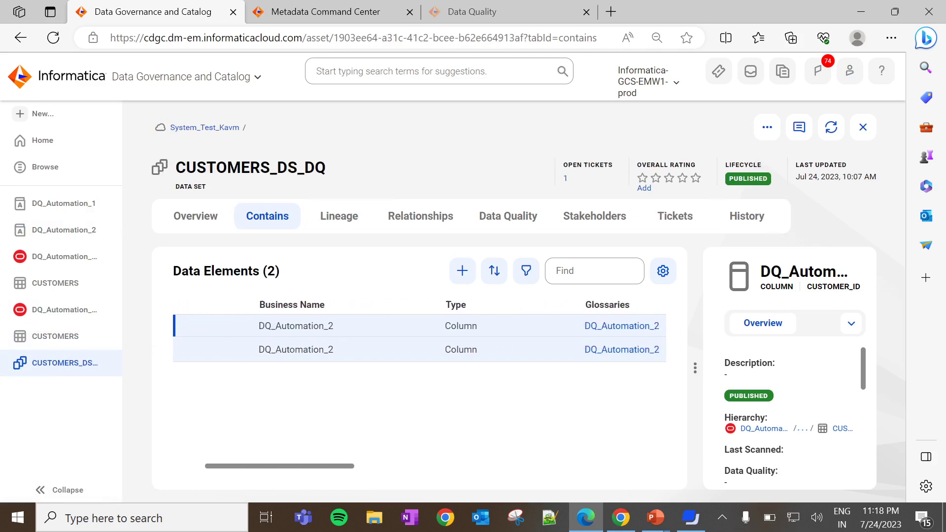
pyautogui.hscroll(10, 295, 351)
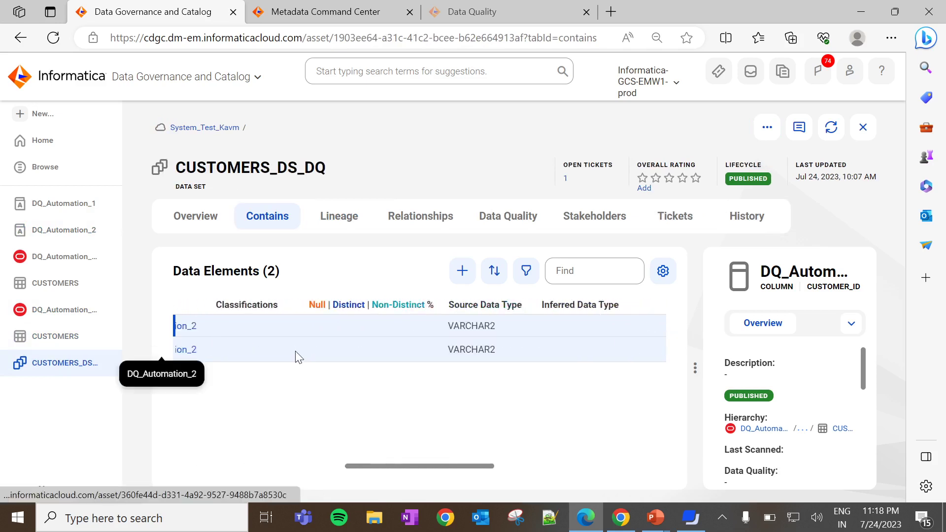
pyautogui.hscroll(2, 294, 350)
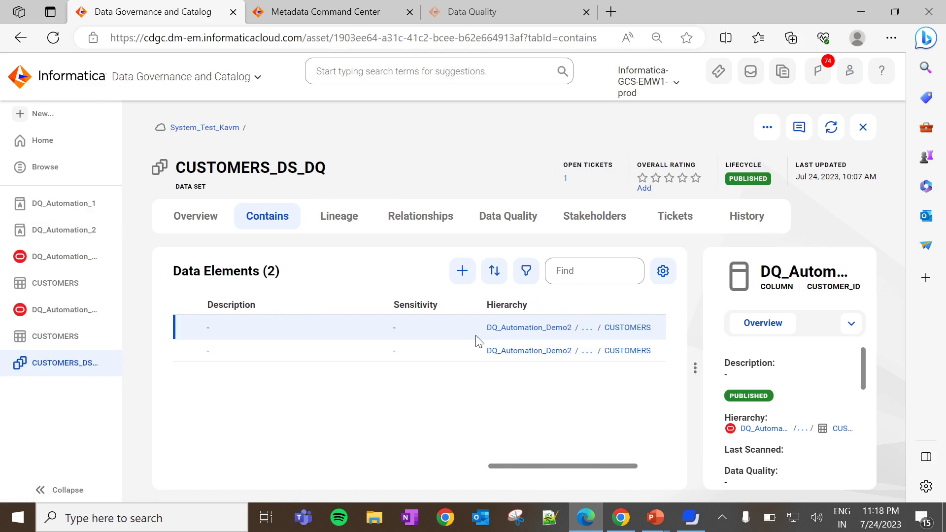
pyautogui.hscroll(-12, 557, 341)
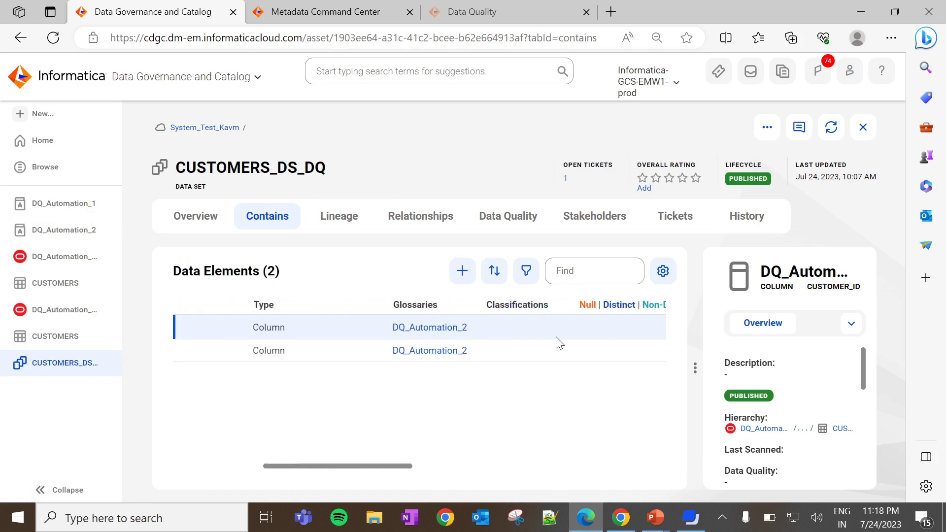
pyautogui.hscroll(-10, 443, 340)
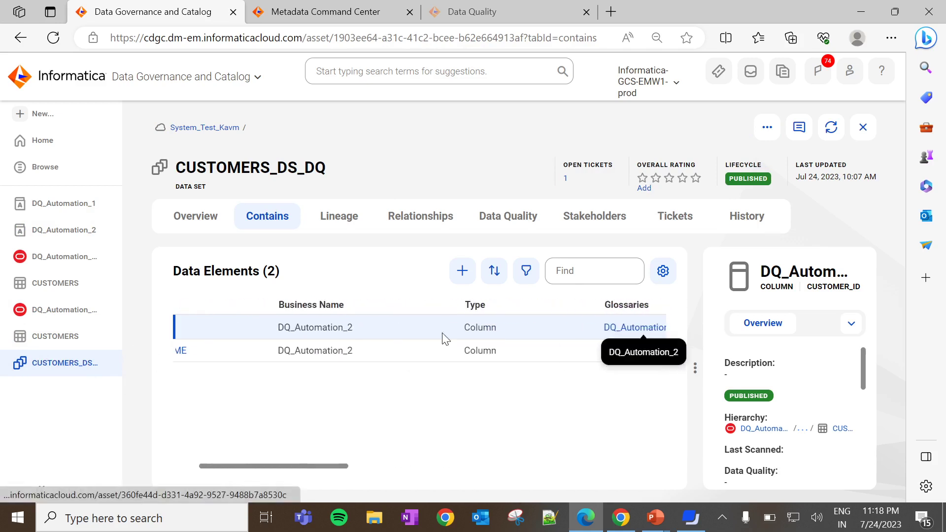
pyautogui.hscroll(-8, 375, 358)
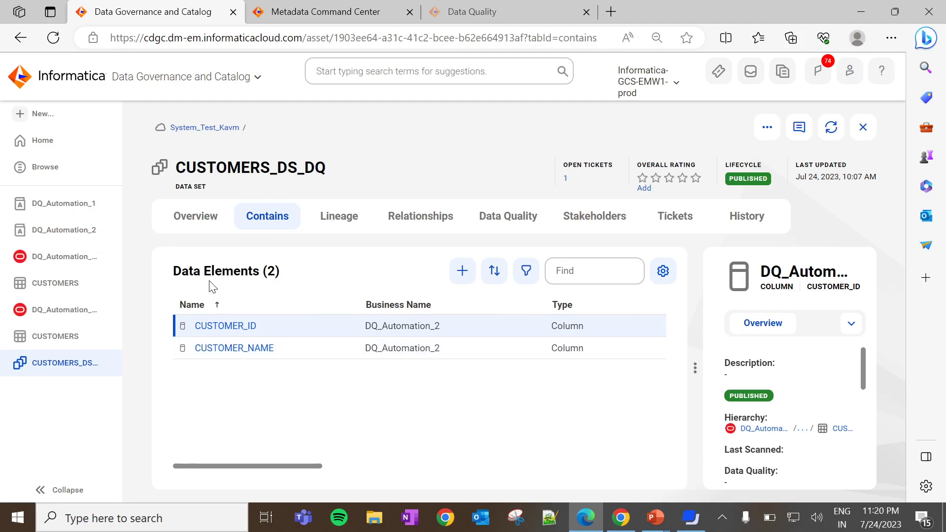
# - Start a new Data Quality Rule Template asset from the business rules category
pyautogui.click(54, 115)
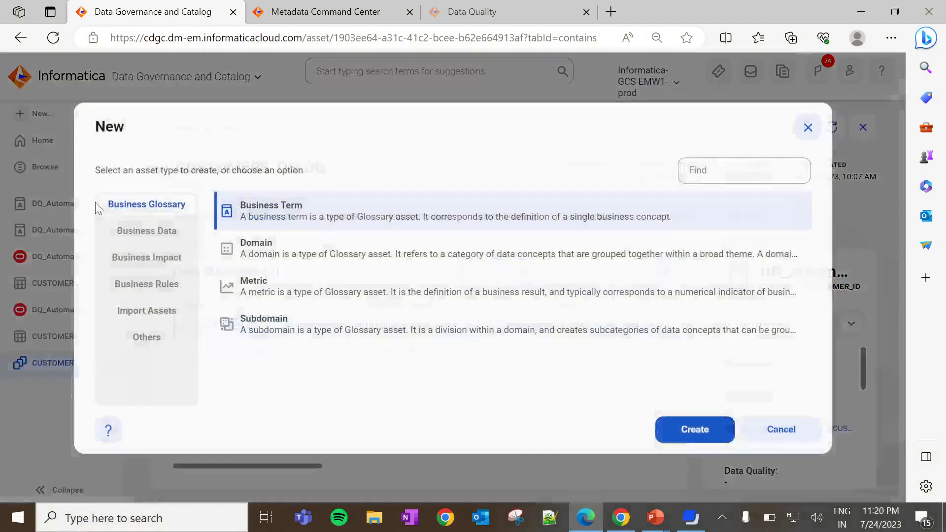
pyautogui.click(160, 286)
pyautogui.click(340, 264)
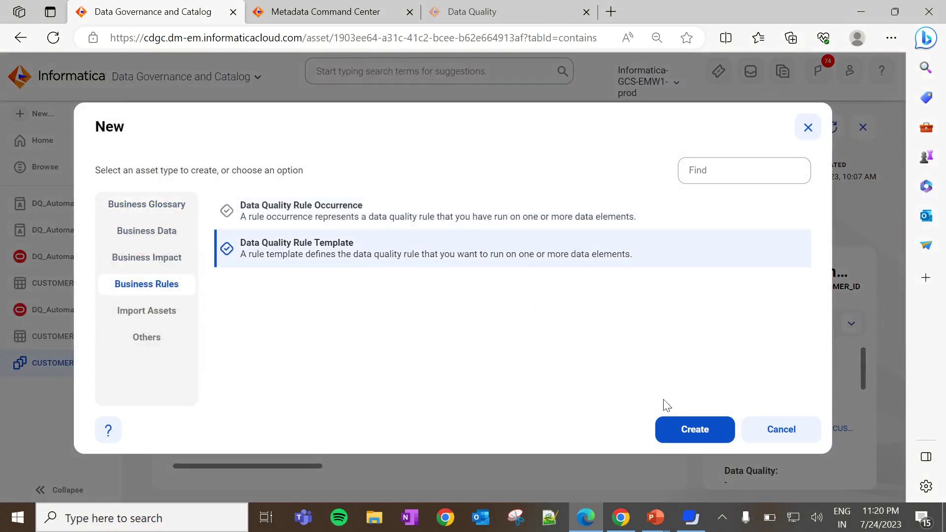
pyautogui.click(679, 426)
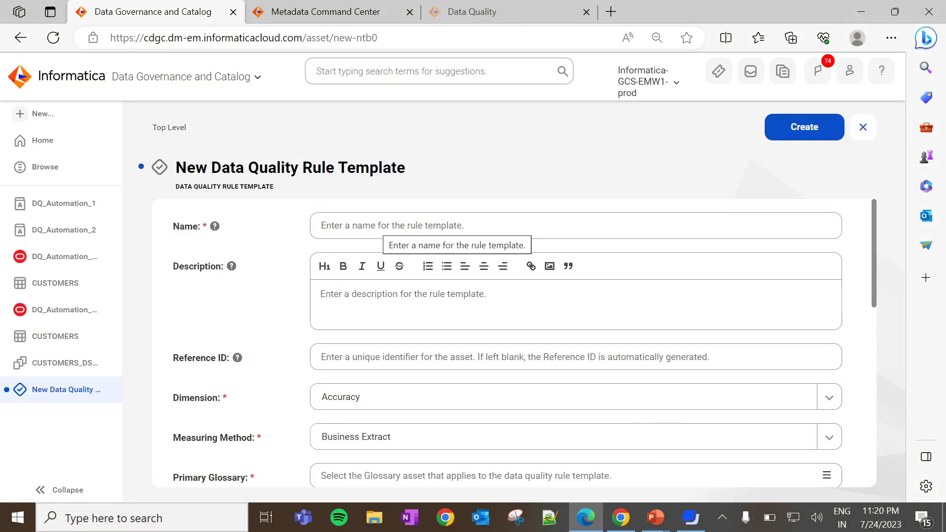
# - Name the new rule template DQRT_Demo_1
pyautogui.click(387, 226)
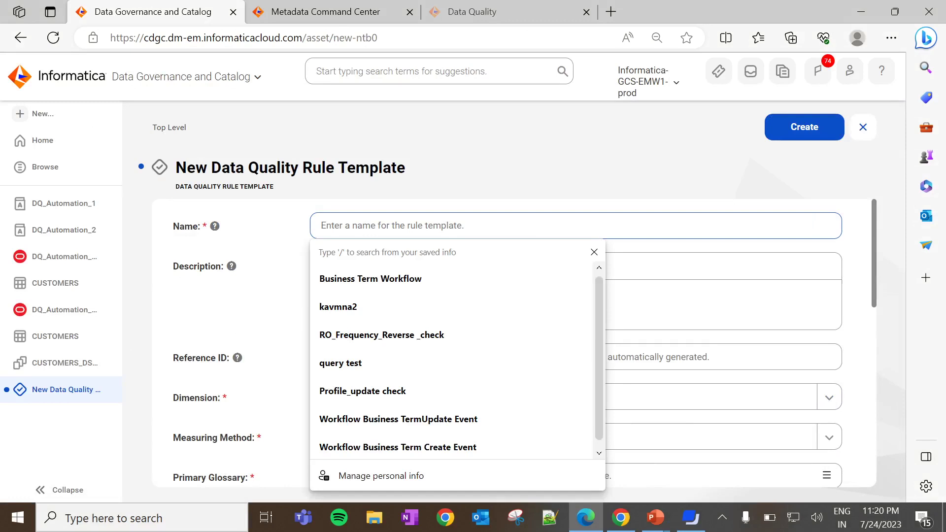
pyautogui.write('DQRT')
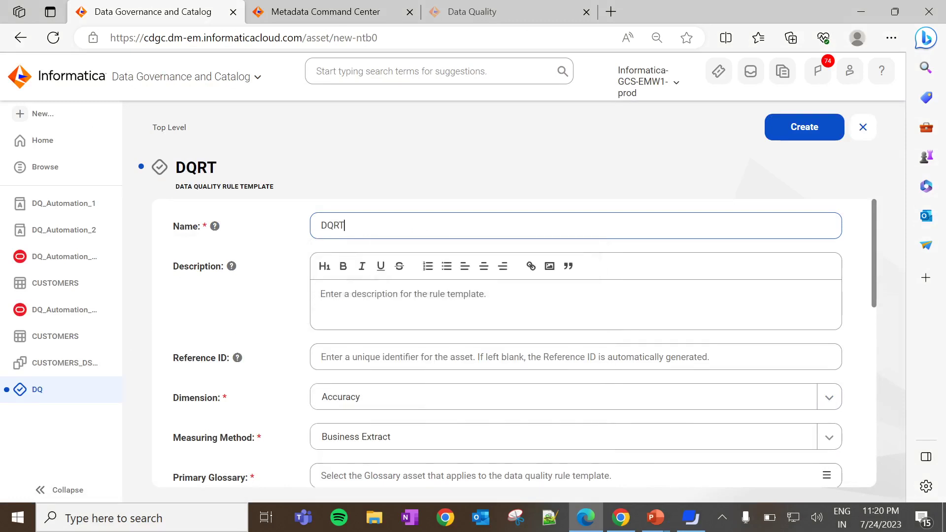
pyautogui.write('_Demo')
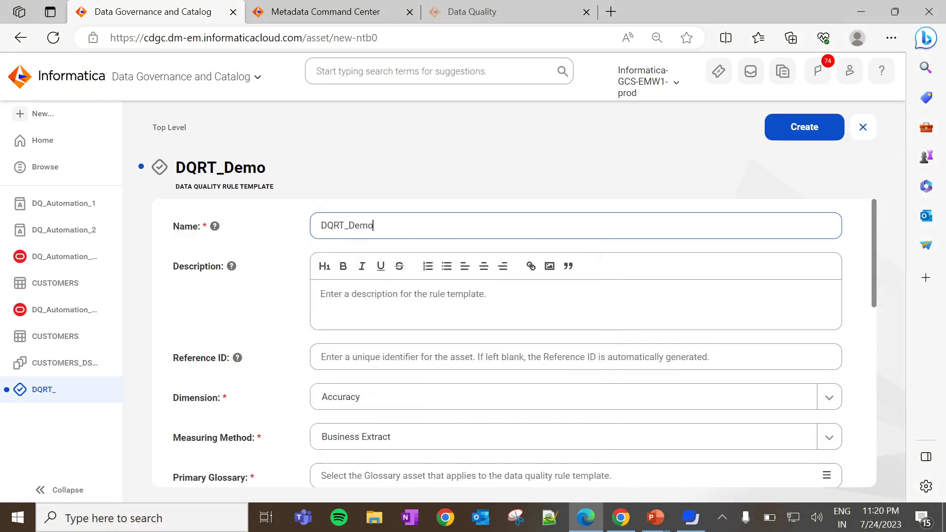
pyautogui.write('_1')
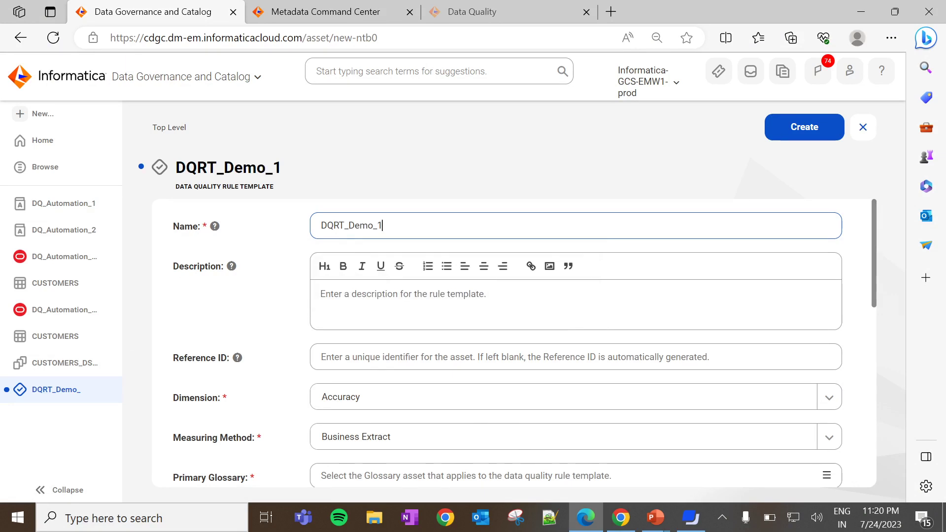
# - Enter "apply on all data elements" as the rule template's description
pyautogui.click(321, 294)
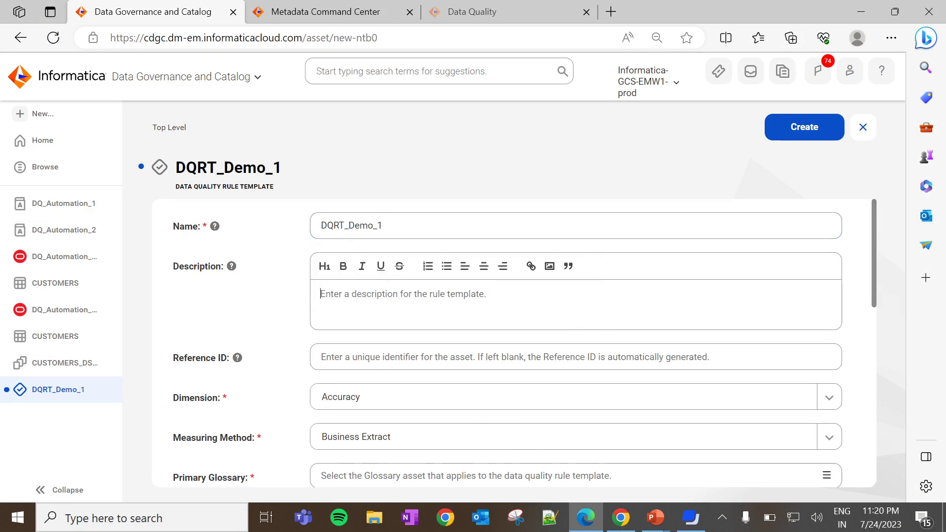
pyautogui.write('aaply on all data elements')
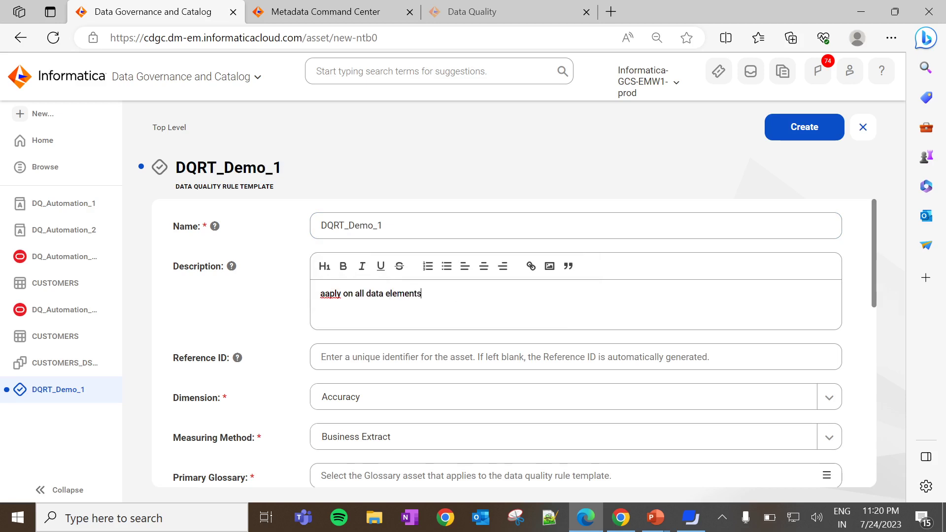
pyautogui.click(338, 294)
pyautogui.press('BackSpace')
pyautogui.press('BackSpace')
pyautogui.press('BackSpace')
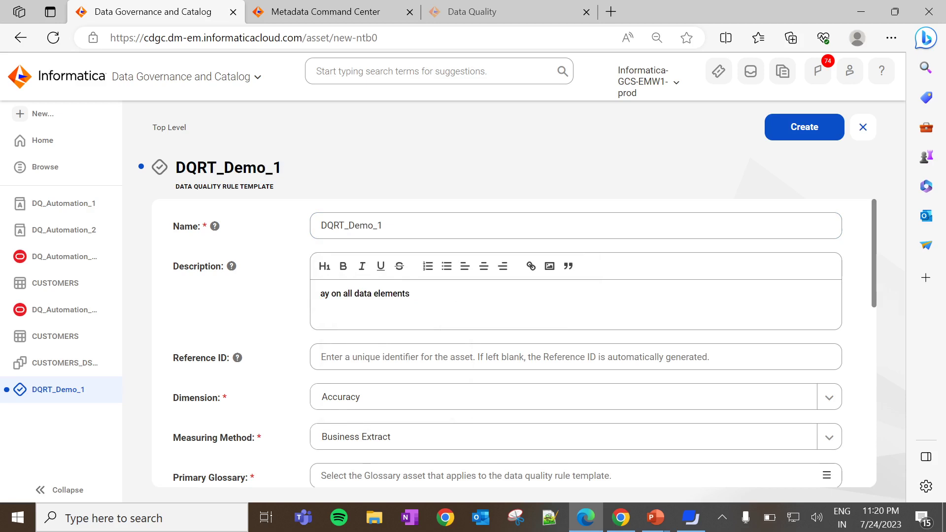
pyautogui.write('ppl')
# - Set the rule template's dimension to Completeness and its measuring method to Informatica Cloud Data Quality
pyautogui.scroll(-1, 363, 335)
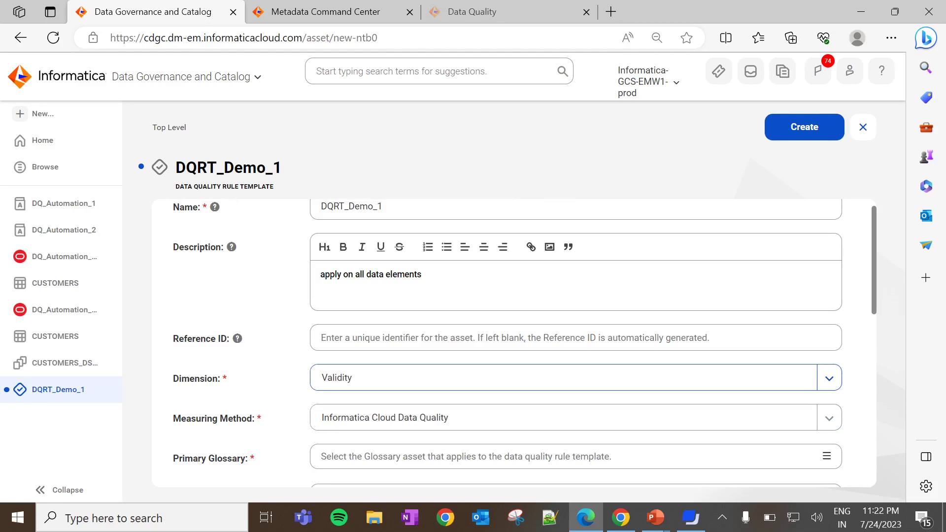
pyautogui.click(380, 377)
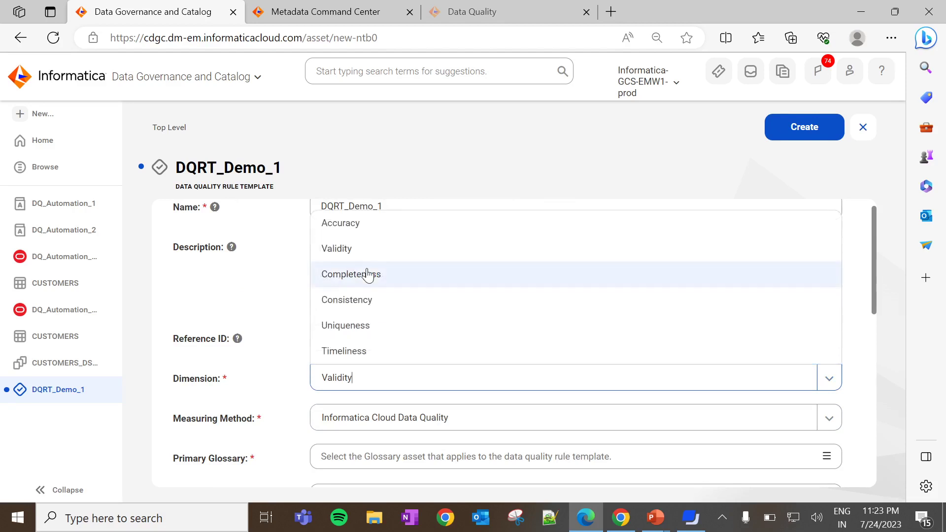
pyautogui.click(368, 275)
pyautogui.click(365, 417)
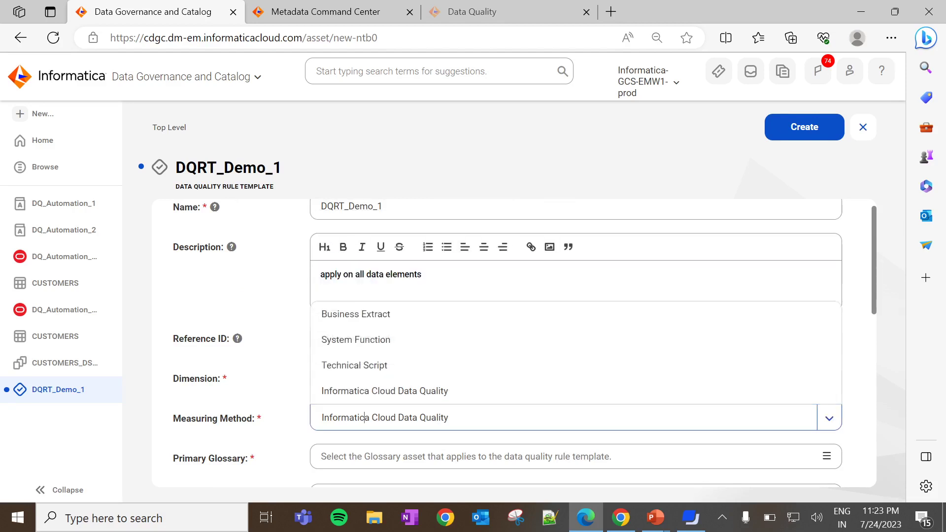
pyautogui.click(376, 390)
# - Find the business term DQ_Automation_1 and assign it as the rule template's primary glossary
pyautogui.scroll(-2, 365, 377)
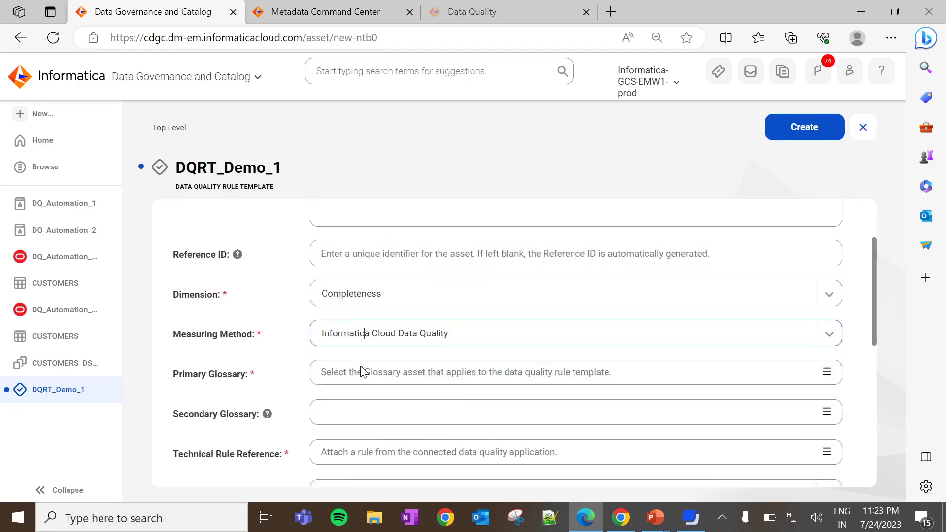
pyautogui.click(360, 372)
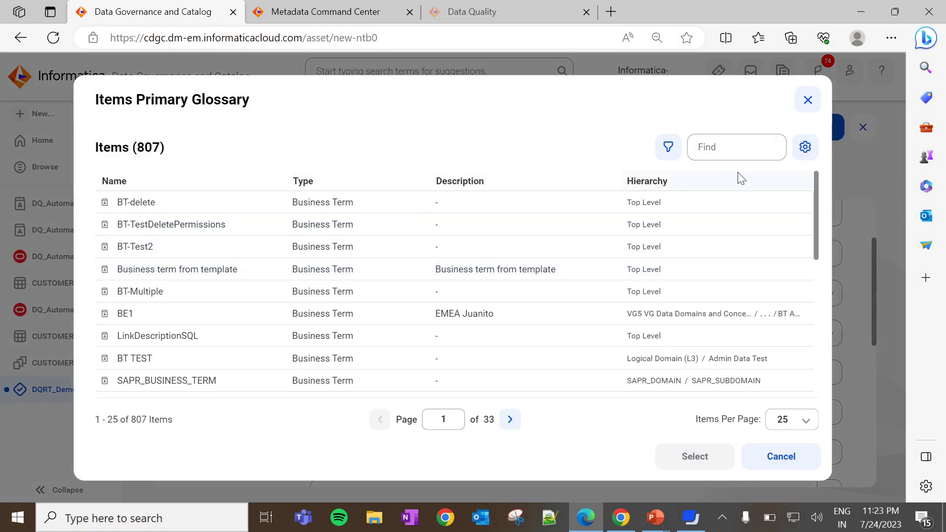
pyautogui.click(737, 147)
pyautogui.write('DQ')
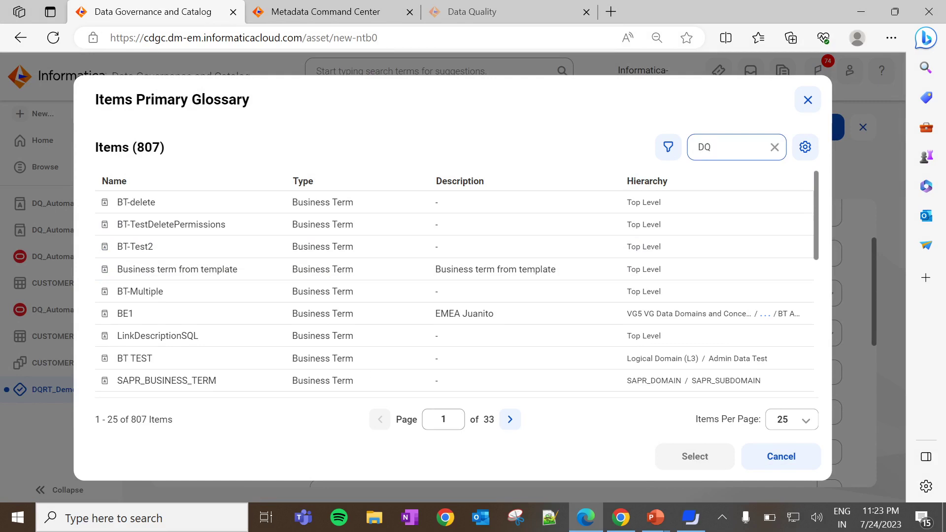
pyautogui.write('_autom')
pyautogui.click(542, 225)
pyautogui.click(692, 455)
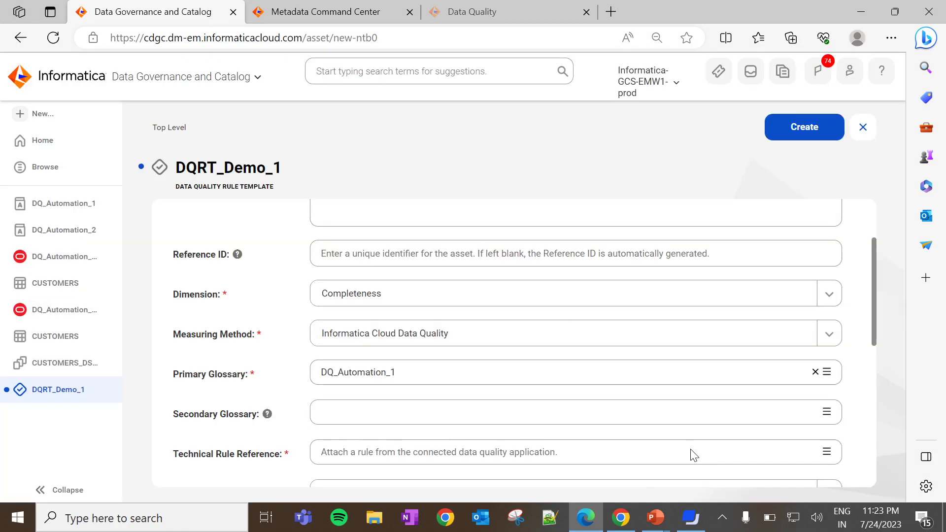
# - Open the technical rule reference selection, and copy the rule name RS_Null_check from the rule open in Data Quality
pyautogui.scroll(-2, 525, 414)
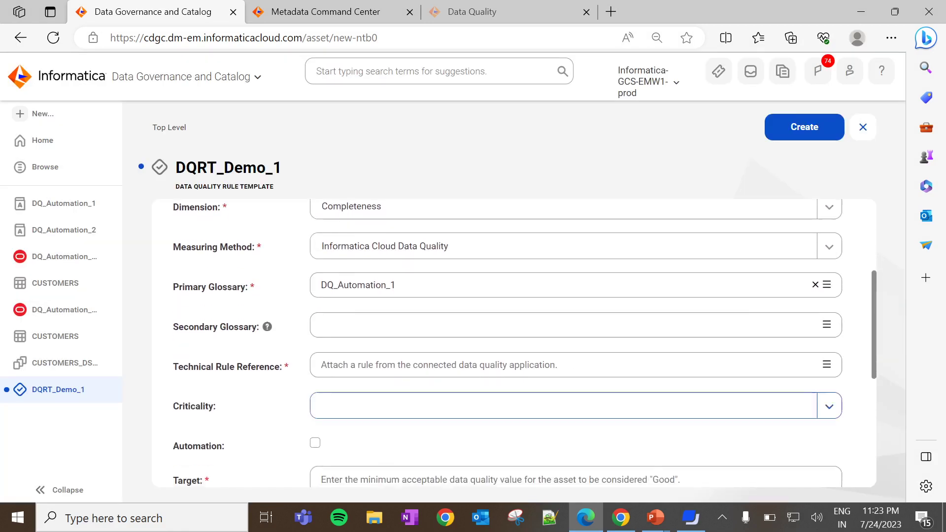
pyautogui.click(427, 370)
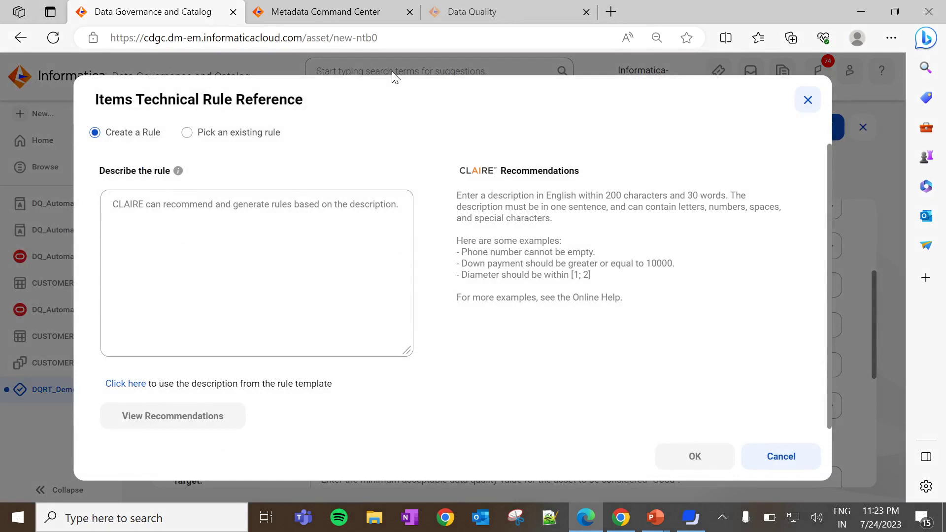
pyautogui.click(454, 15)
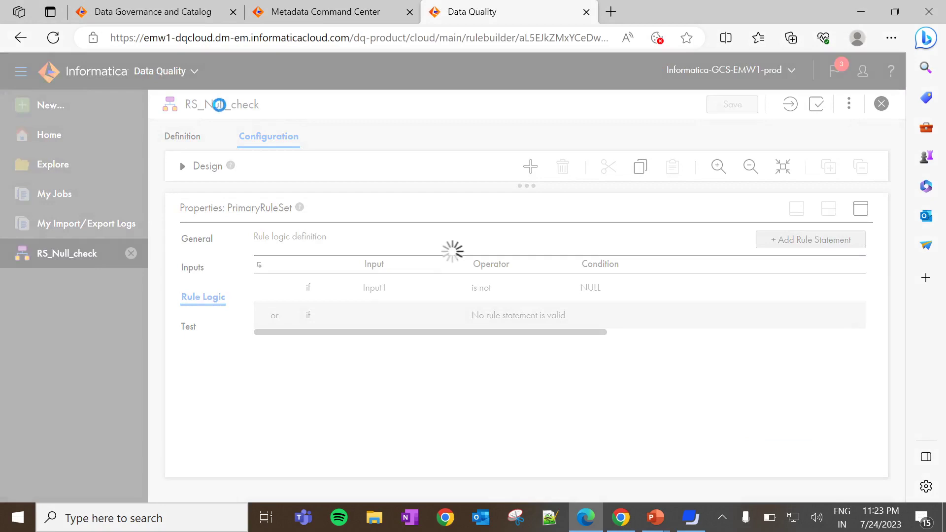
pyautogui.doubleClick(222, 105)
pyautogui.hotkey('ctrl', 'c')
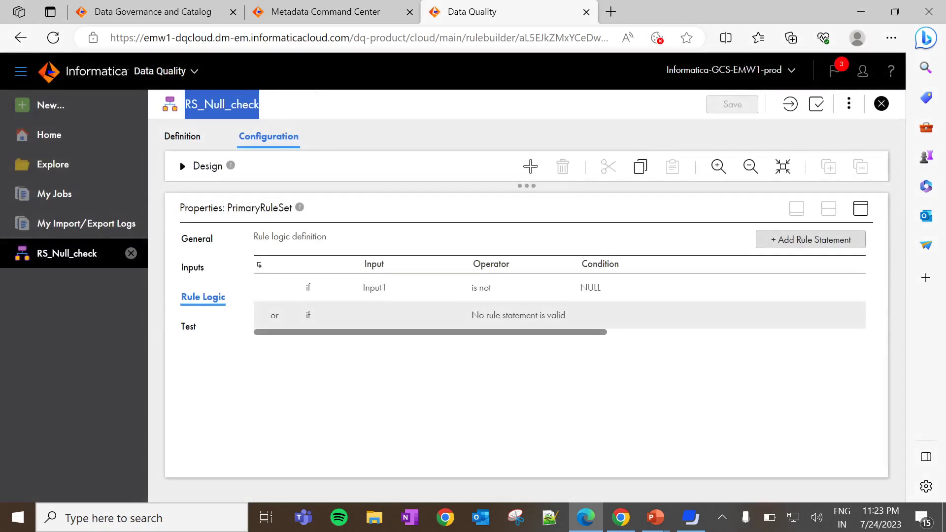
# - Back in Data Governance and Catalog, pick the existing rule RS_Null_check as the template's technical rule reference
pyautogui.click(186, 7)
pyautogui.click(239, 140)
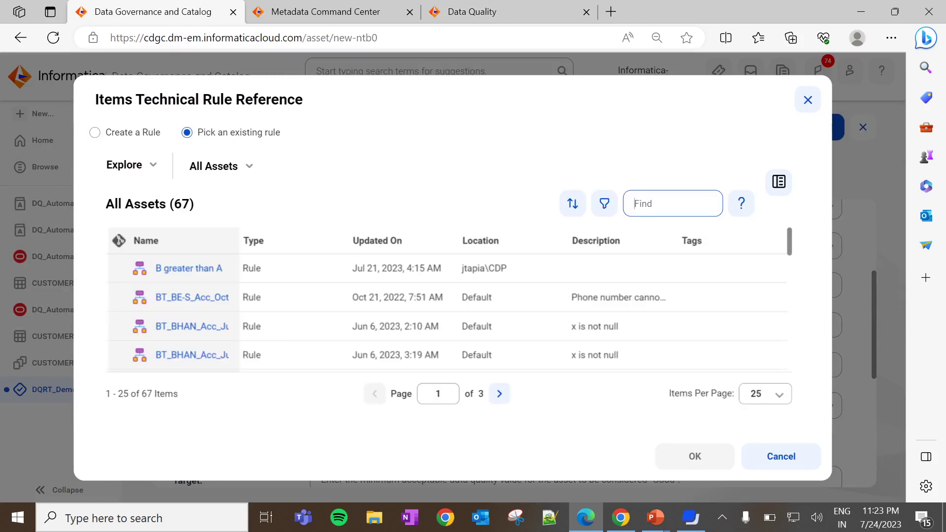
pyautogui.hotkey('ctrl', 'v')
pyautogui.press('Return')
pyautogui.click(325, 260)
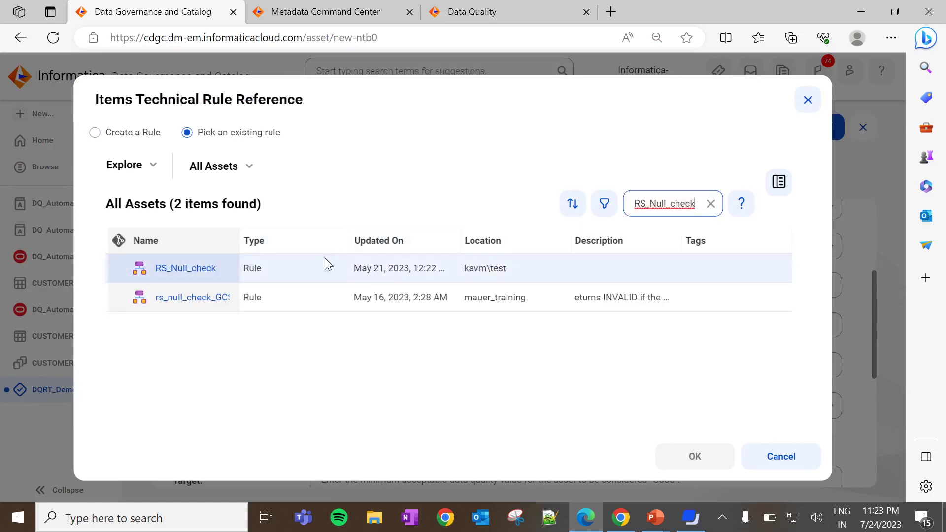
pyautogui.click(694, 458)
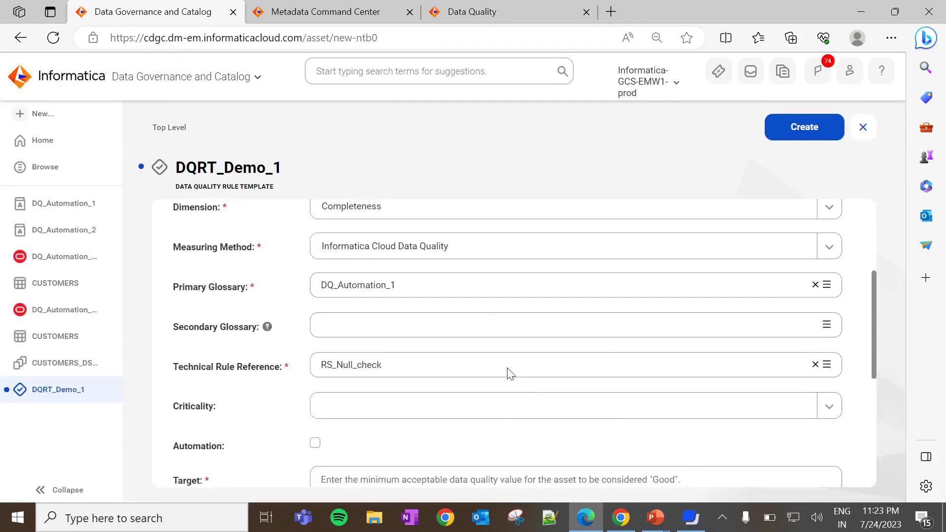
# - Enable automation for the rule template DQRT_Demo_1, and set its target to 90 and its threshold to 80
pyautogui.scroll(-2, 510, 373)
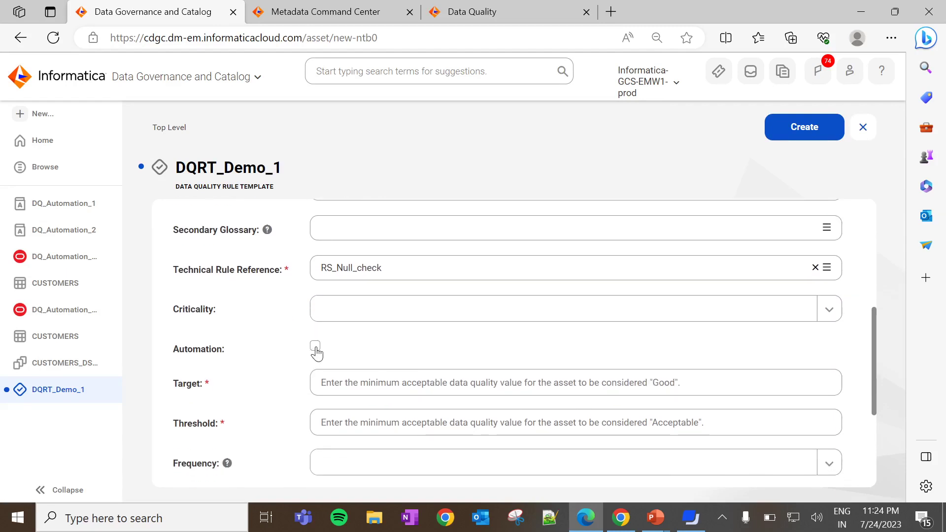
pyautogui.click(316, 347)
pyautogui.click(524, 348)
pyautogui.scroll(-1, 490, 353)
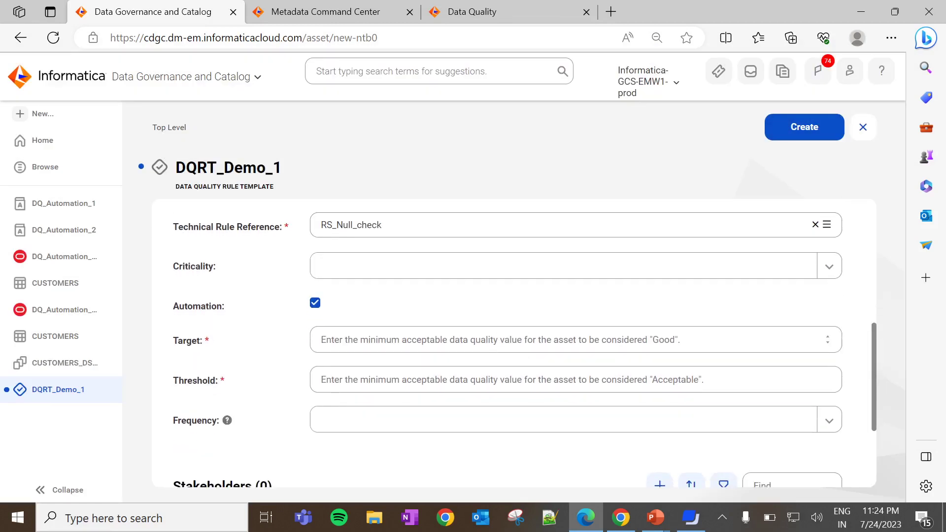
pyautogui.click(419, 340)
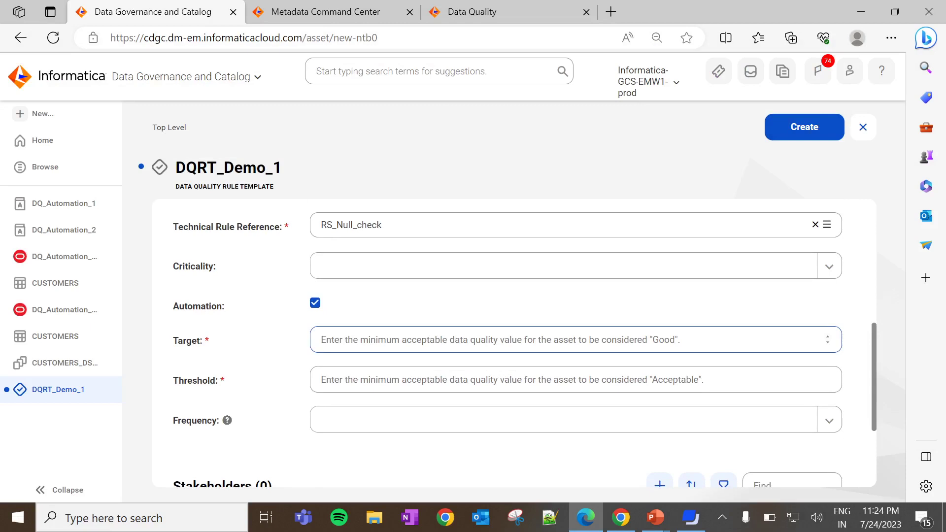
pyautogui.write('90')
pyautogui.press('Tab')
pyautogui.write('80')
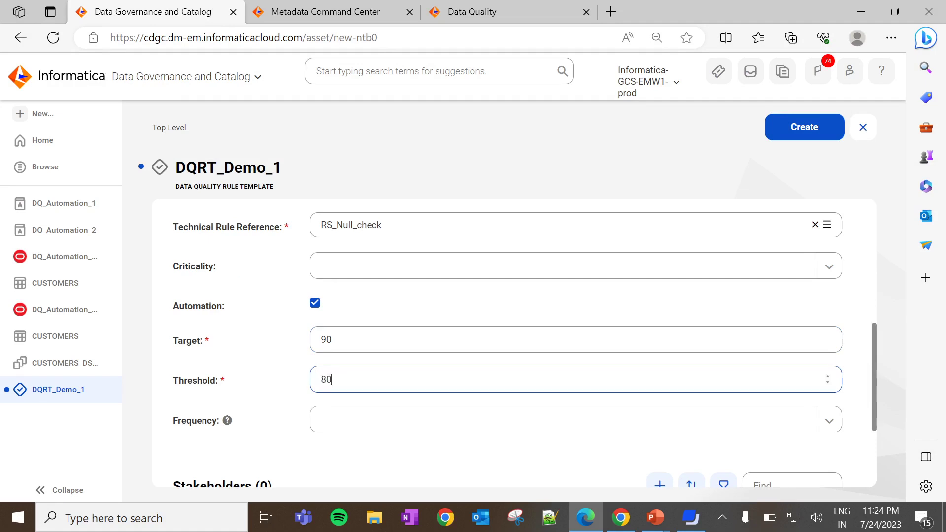
pyautogui.scroll(-1, 542, 419)
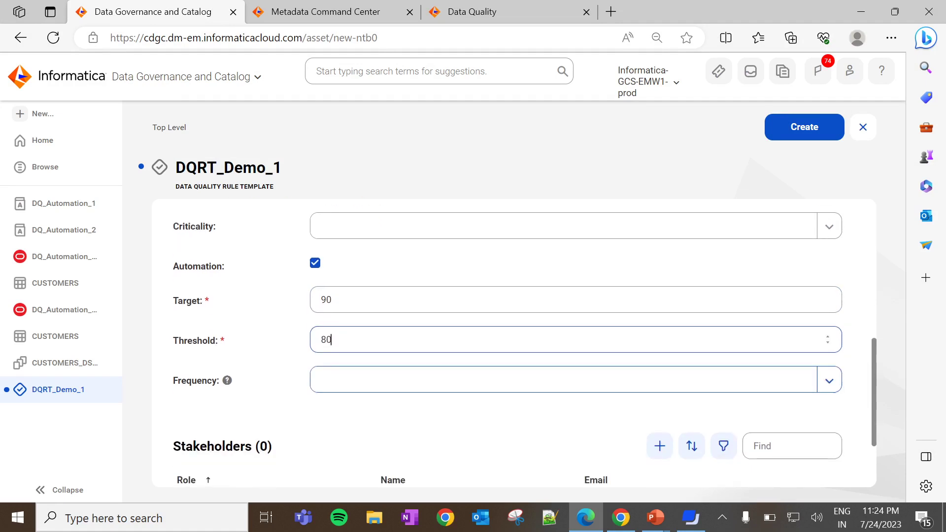
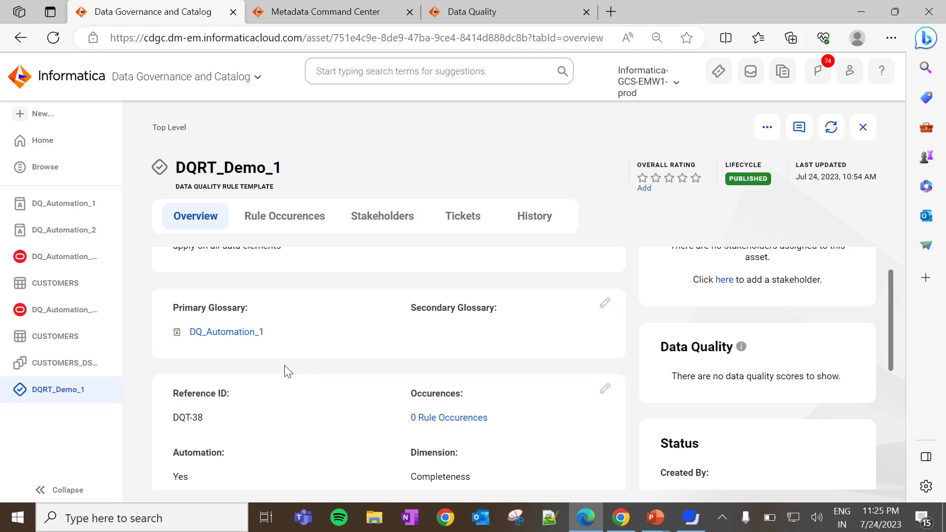
# - Start a new business rules asset of the type Data Quality Rule Template
pyautogui.click(40, 114)
pyautogui.click(186, 287)
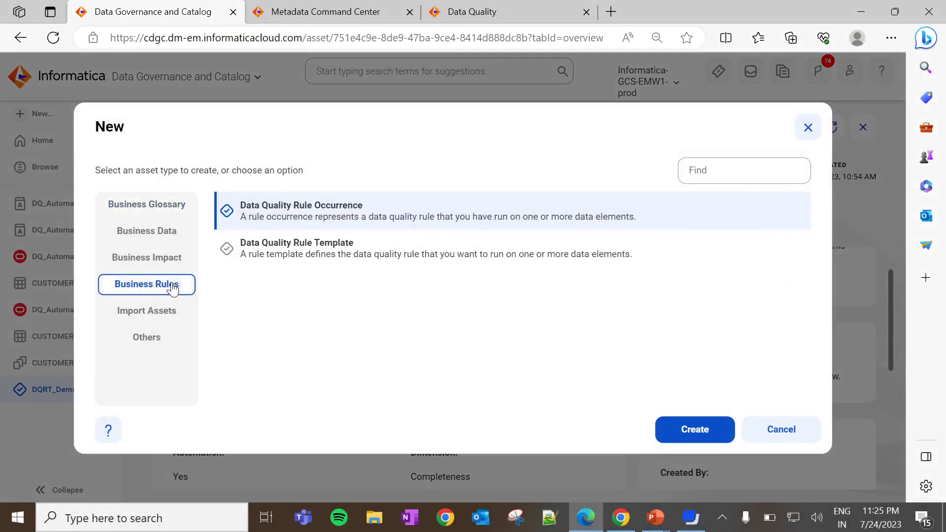
pyautogui.click(299, 260)
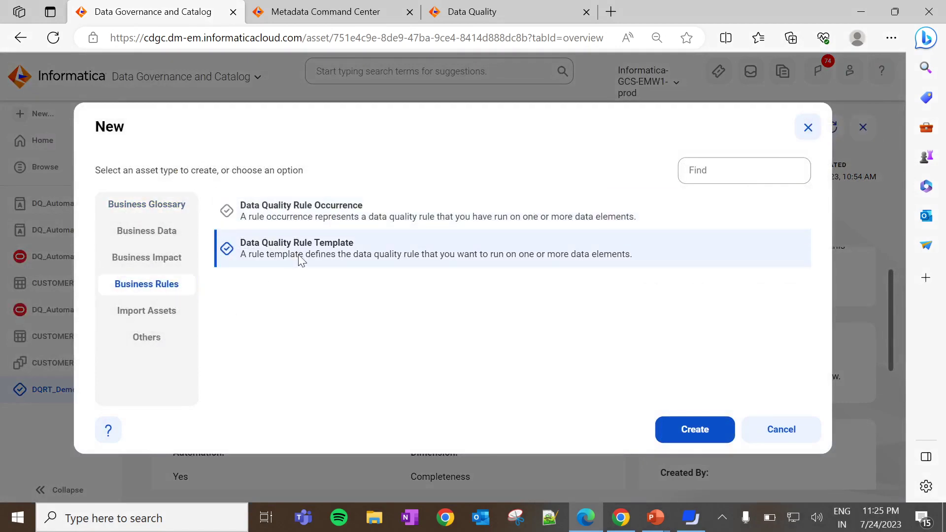
pyautogui.click(687, 440)
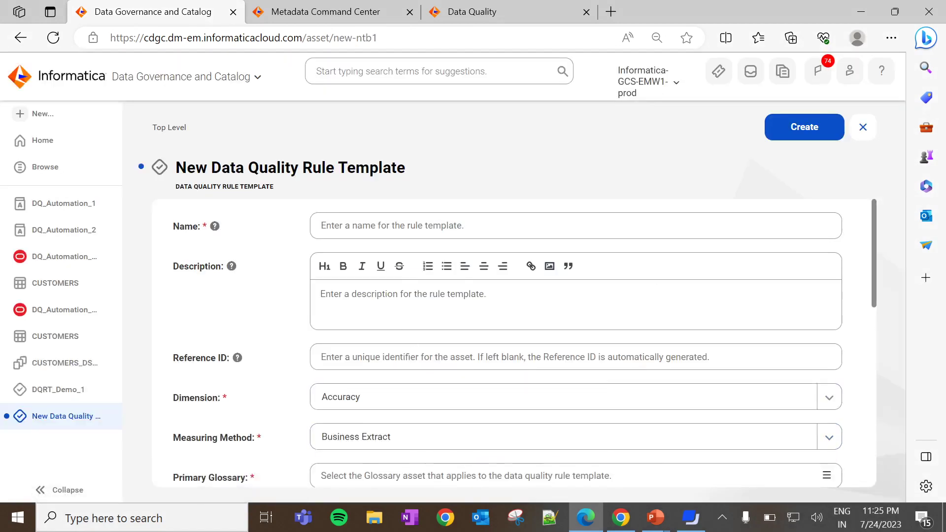
# - Name the new rule template DQRT_Demo2 and enter the description "with business data set"
pyautogui.click(323, 225)
pyautogui.write('DQR')
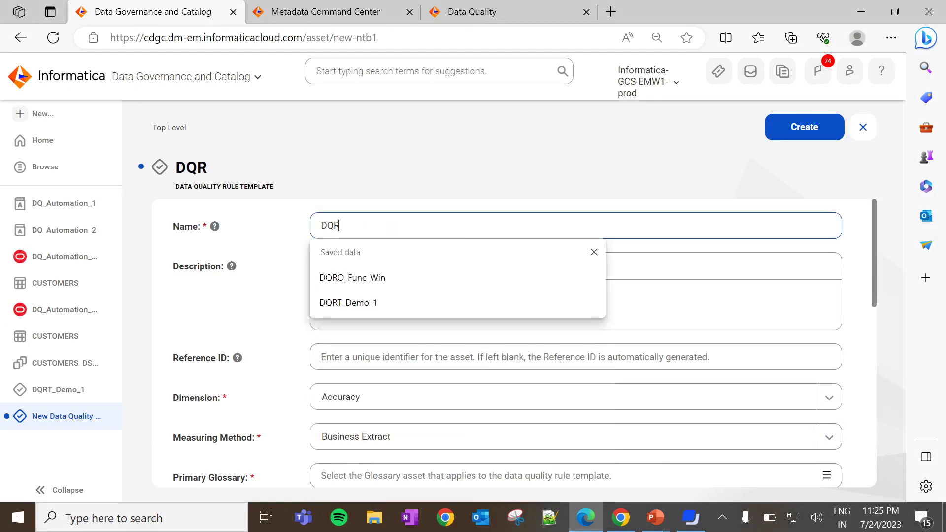
pyautogui.write('T_Demo')
pyautogui.press('BackSpace')
pyautogui.press('BackSpace')
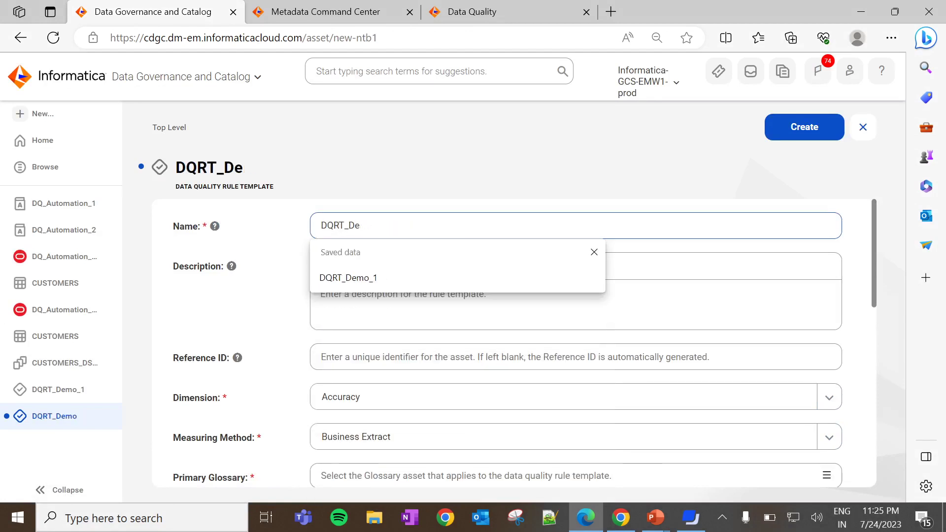
pyautogui.write('mo2')
pyautogui.click(325, 295)
pyautogui.write('w')
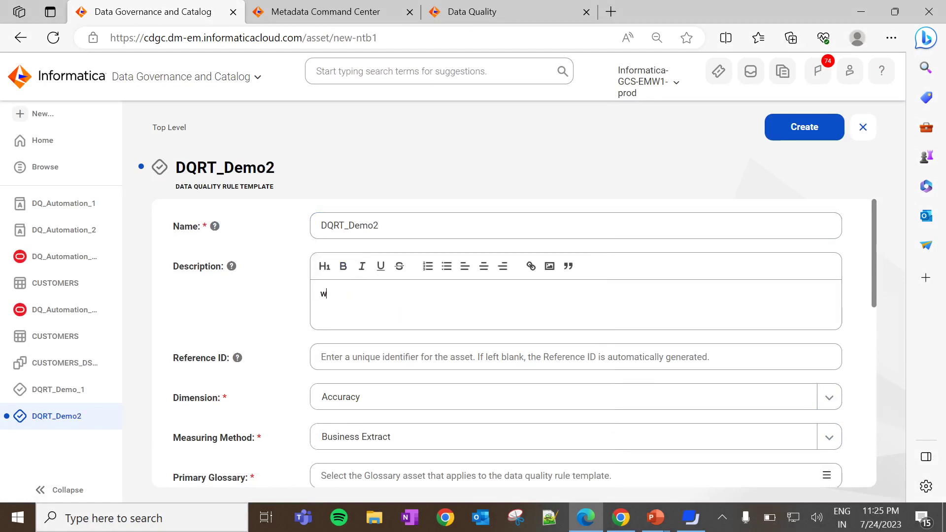
pyautogui.write('ith business data set')
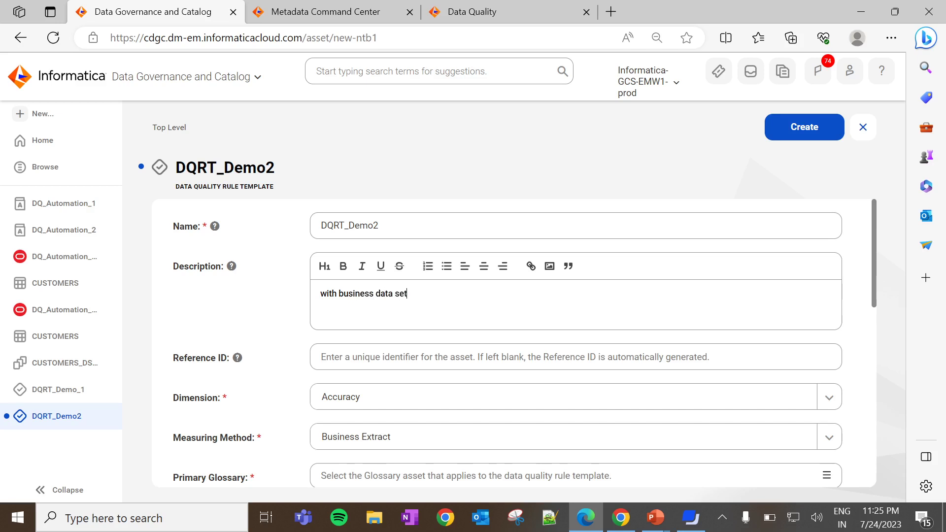
# - Set the measuring method of DQRT_Demo2 to Informatica Cloud Data Quality
pyautogui.scroll(-1, 524, 343)
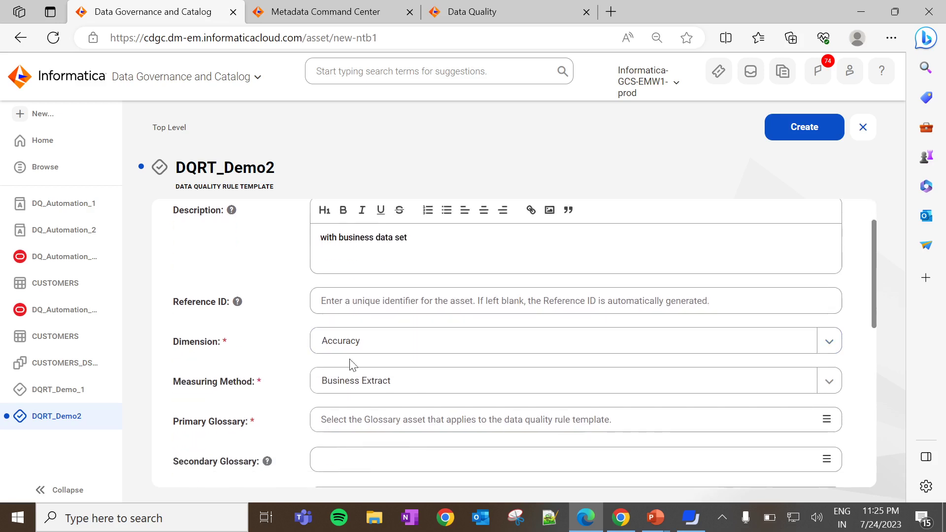
pyautogui.click(360, 383)
pyautogui.click(366, 484)
# - Search the glossary for "DQ_autom" and assign the business term DQ_Automation_2 as the primary glossary
pyautogui.scroll(-1, 373, 406)
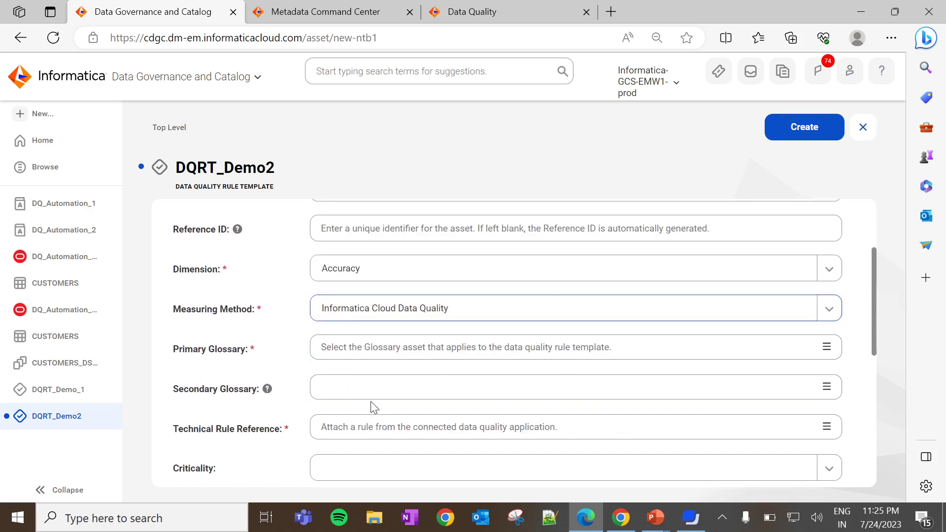
pyautogui.click(365, 349)
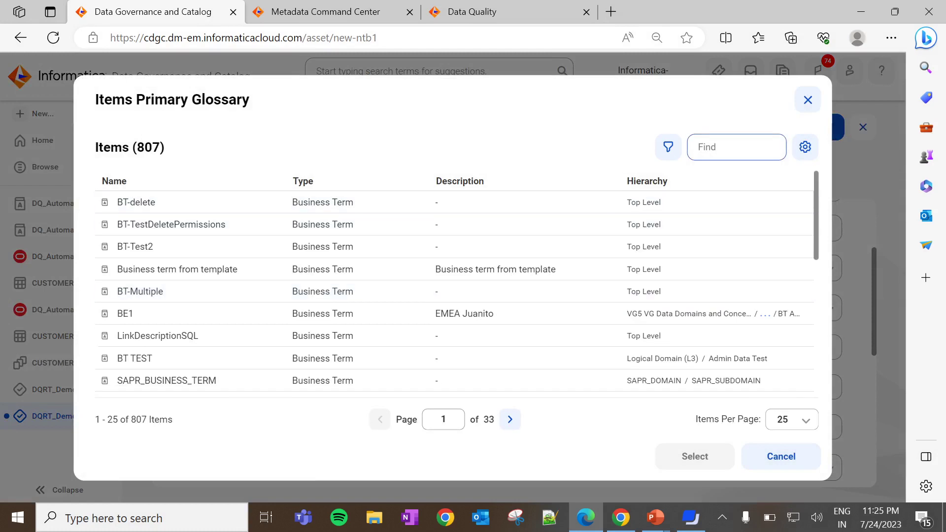
pyautogui.write('DQ_autom')
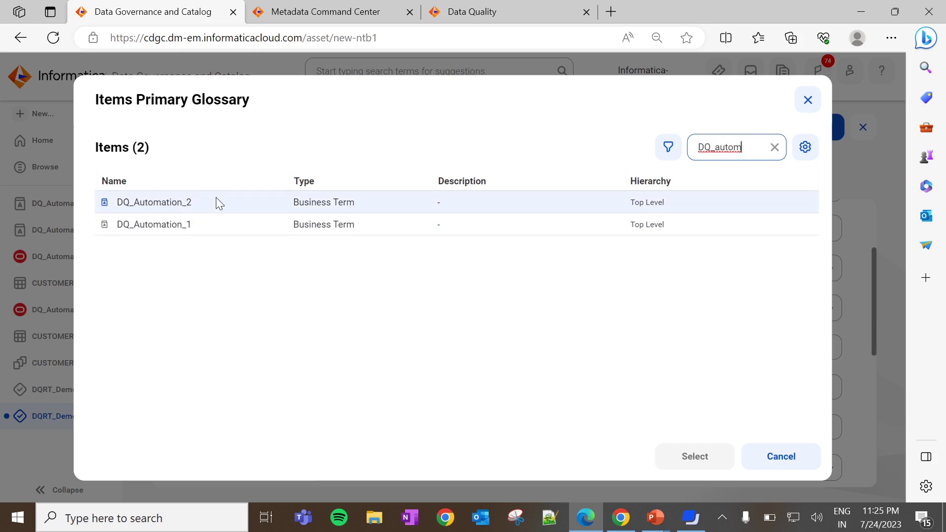
pyautogui.click(219, 203)
pyautogui.click(679, 462)
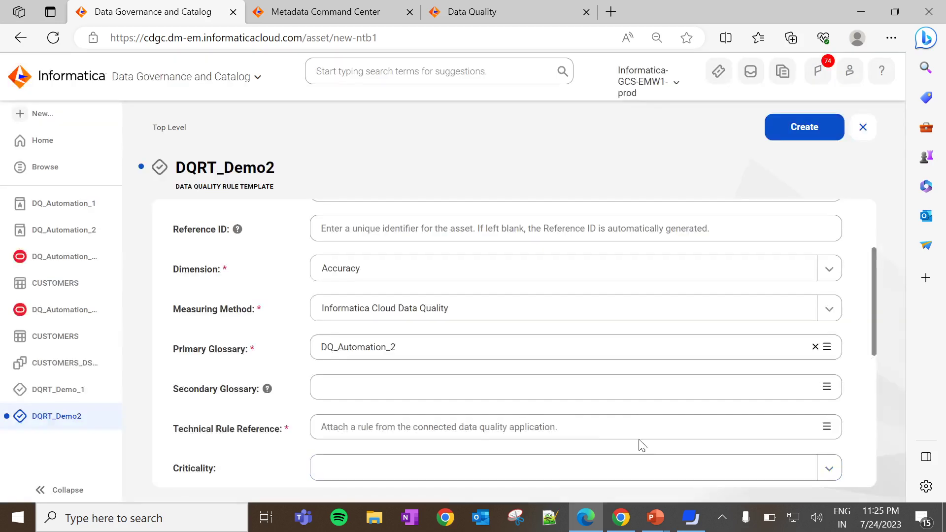
# - Find the existing rule RS_Null_check and attach it as the technical rule reference of DQRT_Demo2
pyautogui.scroll(-1, 513, 409)
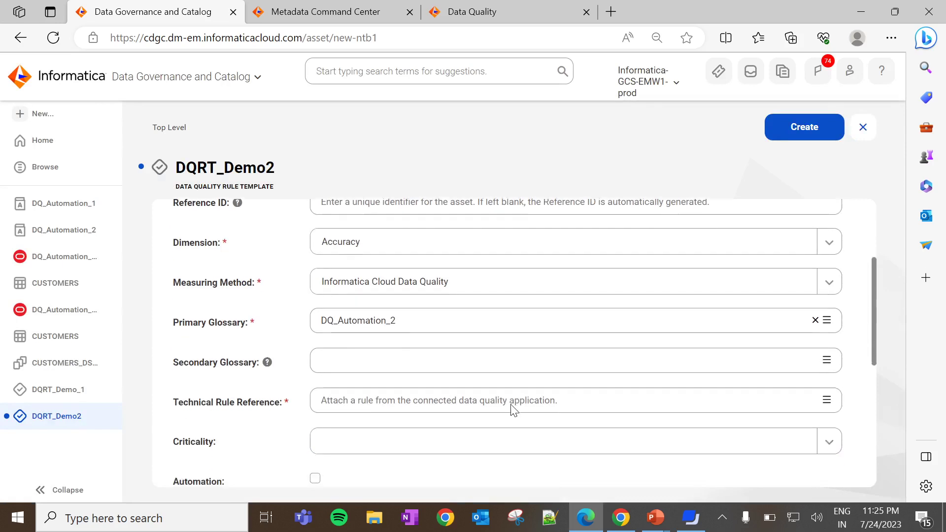
pyautogui.scroll(-1, 511, 407)
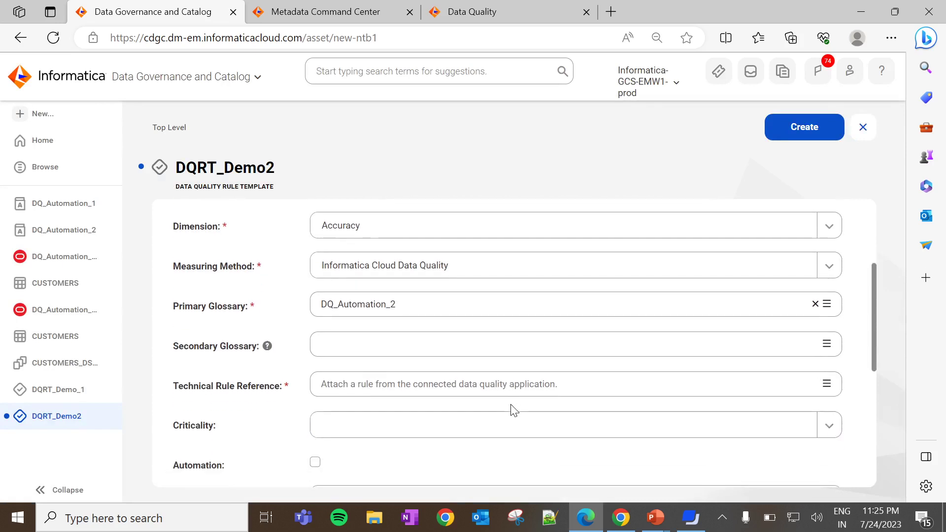
pyautogui.click(363, 384)
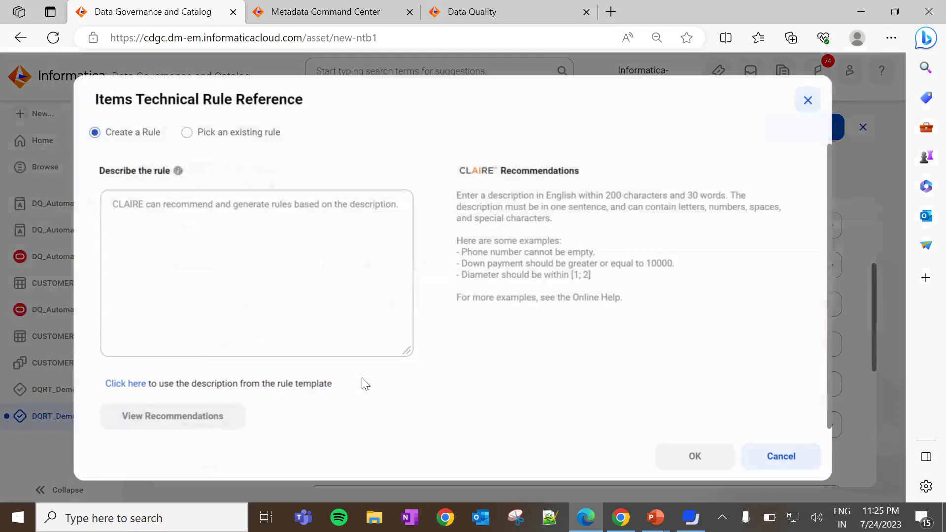
pyautogui.click(224, 137)
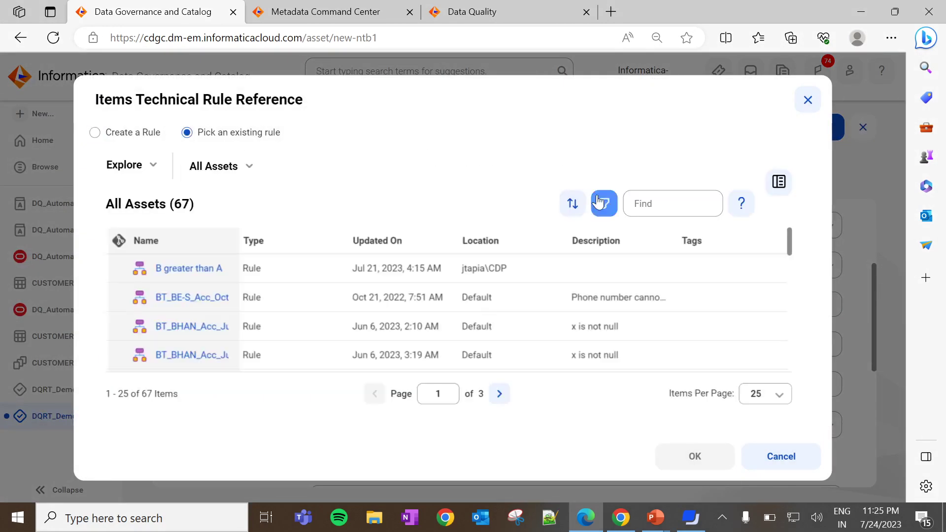
pyautogui.press('super+v')
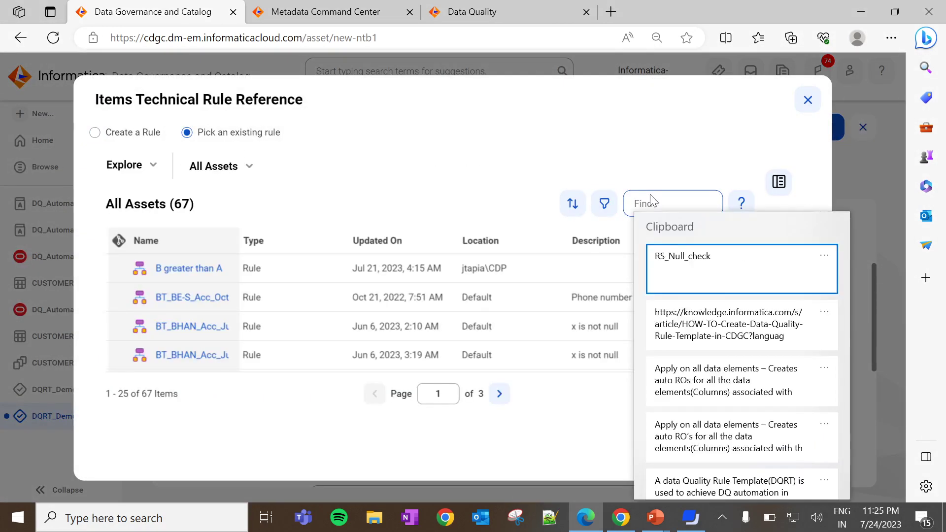
pyautogui.click(680, 266)
pyautogui.doubleClick(189, 268)
pyautogui.click(252, 268)
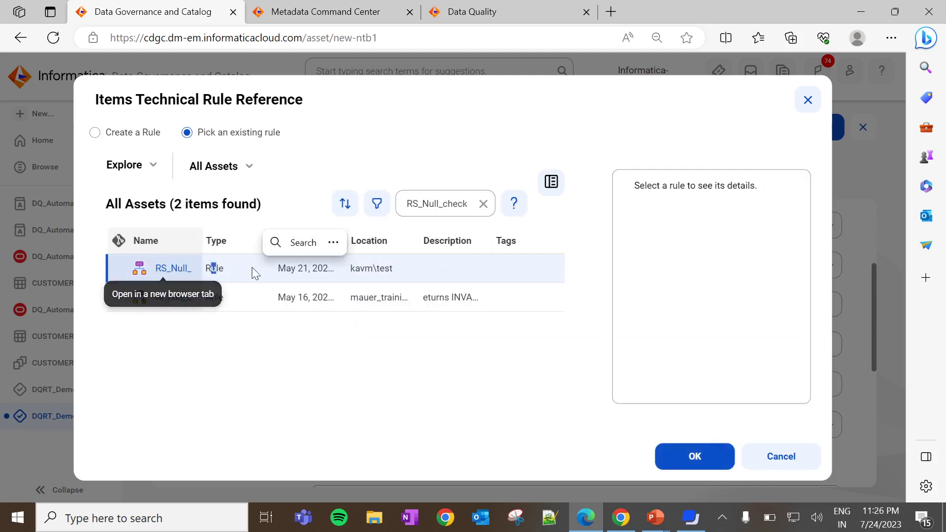
pyautogui.click(697, 458)
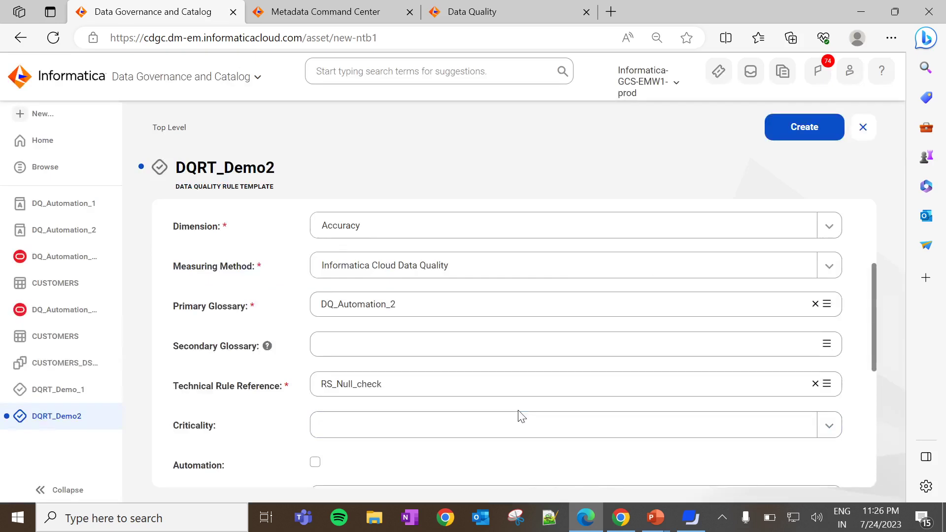
# - Turn on automation for DQRT_Demo2 and enter a target of 90 and a threshold of 80
pyautogui.scroll(-3, 518, 416)
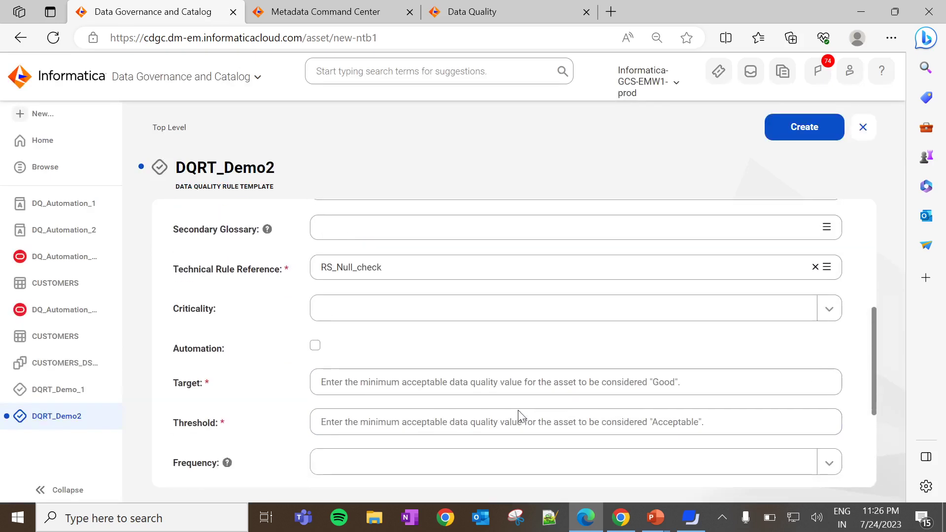
pyautogui.click(315, 345)
pyautogui.click(510, 349)
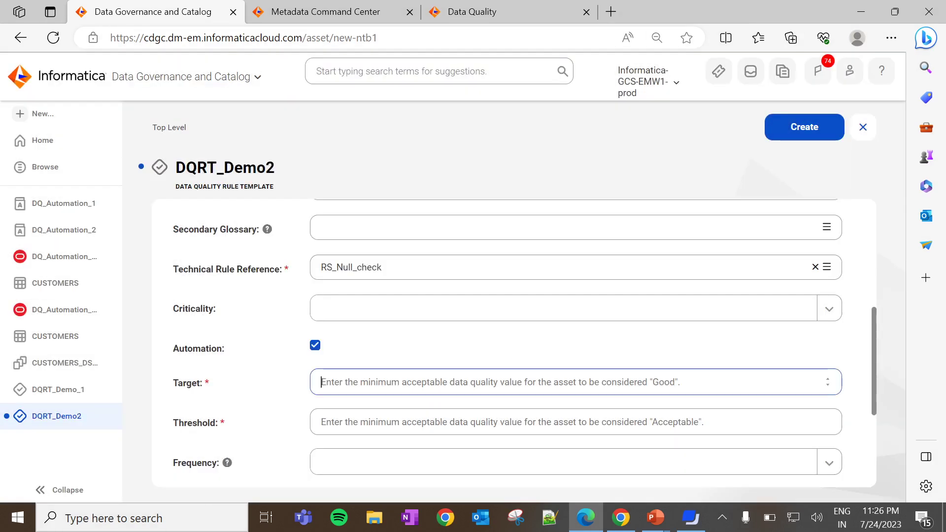
pyautogui.write('90')
pyautogui.press('Tab')
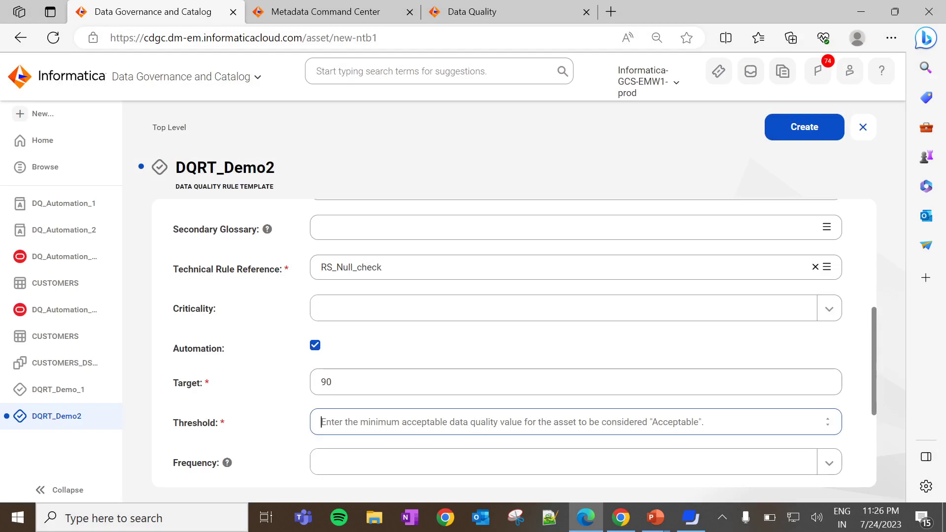
pyautogui.write('80')
pyautogui.scroll(-2, 365, 424)
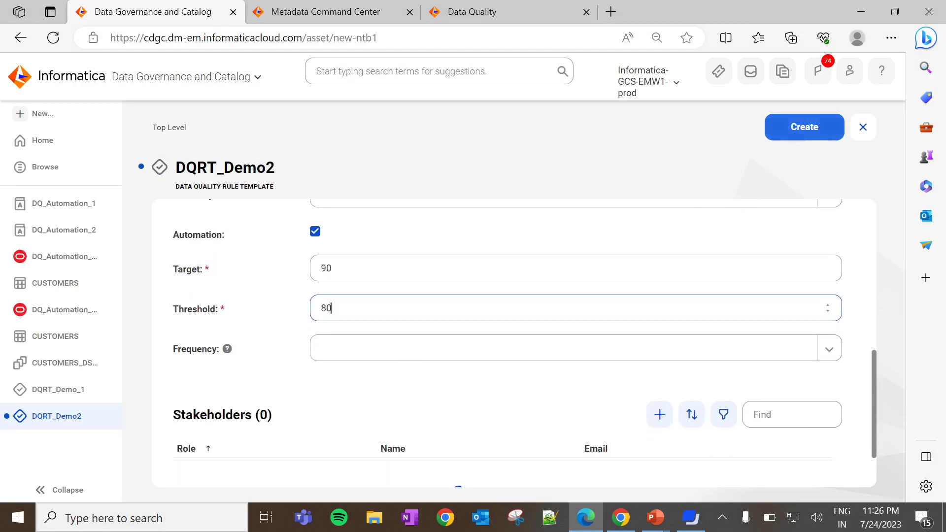
# - Check the frequency options without choosing one, and create the rule template DQRT_Demo2
pyautogui.click(395, 348)
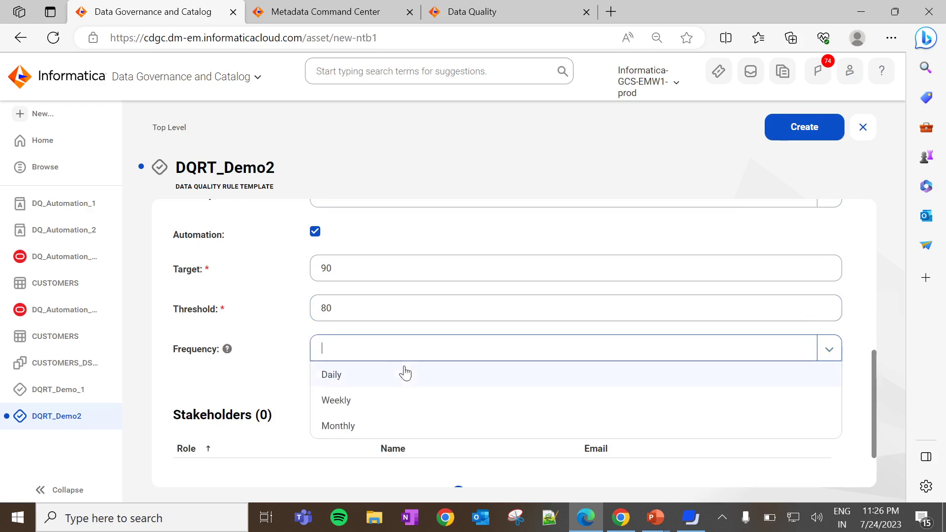
pyautogui.click(289, 390)
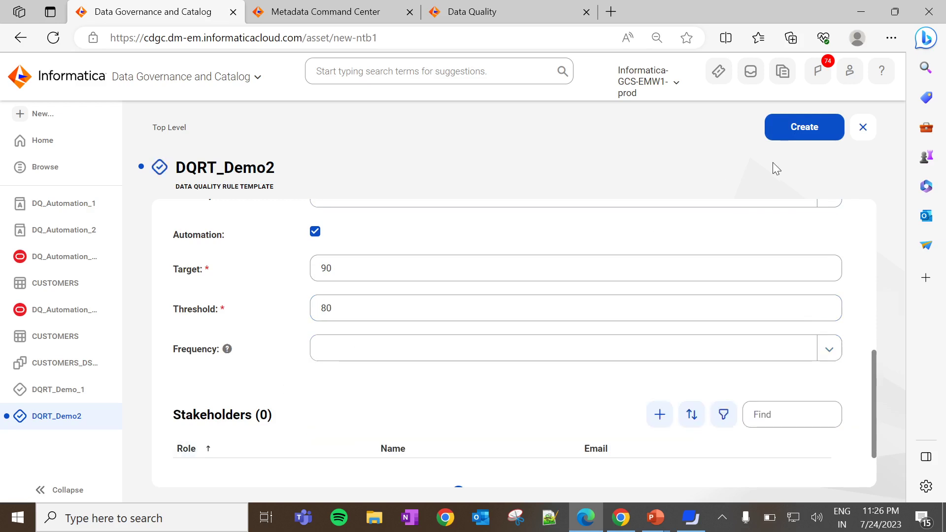
pyautogui.click(810, 133)
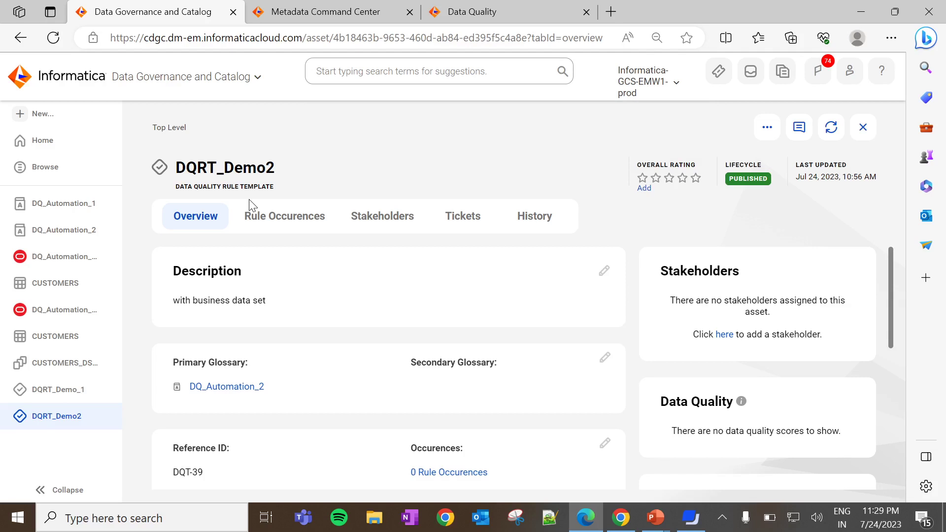
# - Switch to Metadata Command Center and enable Data Quality in the configuration of the catalog source DQ_Automation_Demo1
pyautogui.click(310, 15)
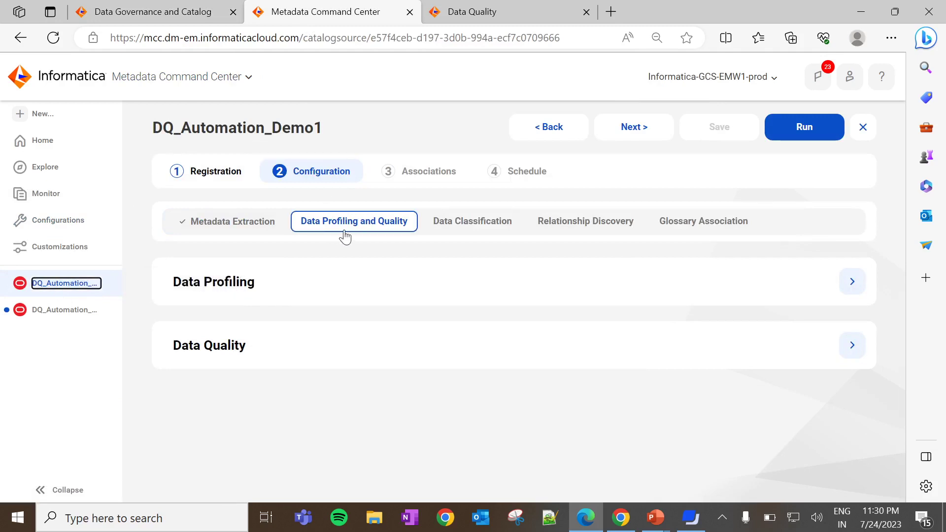
pyautogui.click(852, 350)
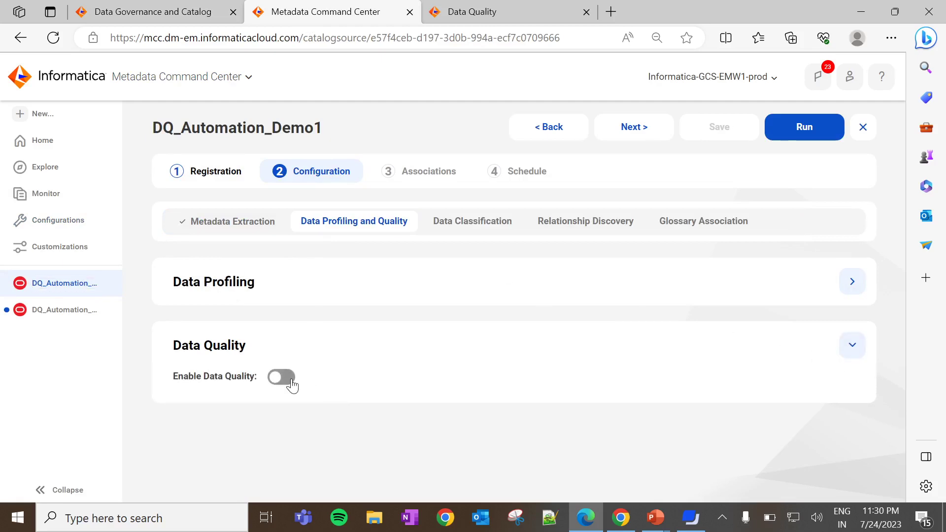
pyautogui.click(281, 377)
# - Set the data quality runtime environment of DQ_Automation_Demo1 to Stark_CDGC
pyautogui.scroll(-2, 291, 382)
pyautogui.scroll(1, 291, 382)
pyautogui.click(359, 456)
pyautogui.write('stark')
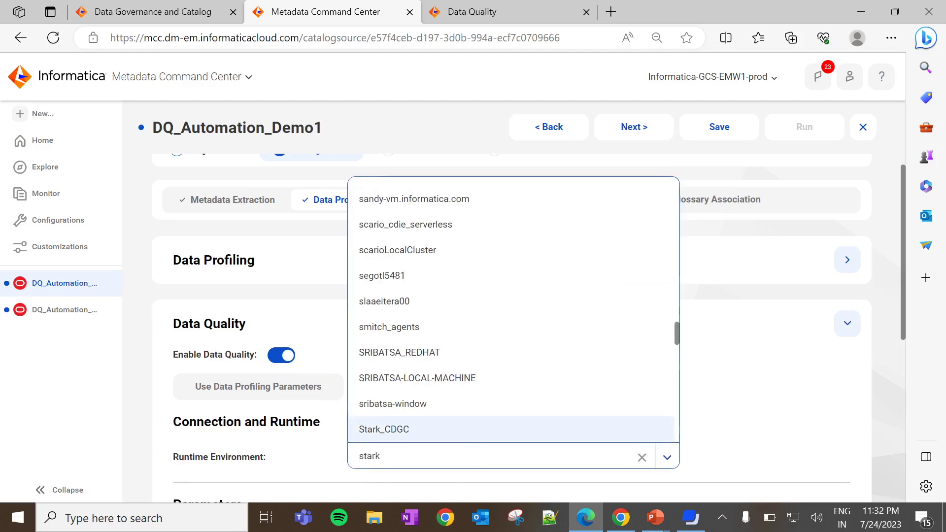
pyautogui.click(403, 431)
# - Turn on Data Quality Automation for DQ_Automation_Demo1 and apply it on all Data Elements
pyautogui.scroll(-2, 405, 430)
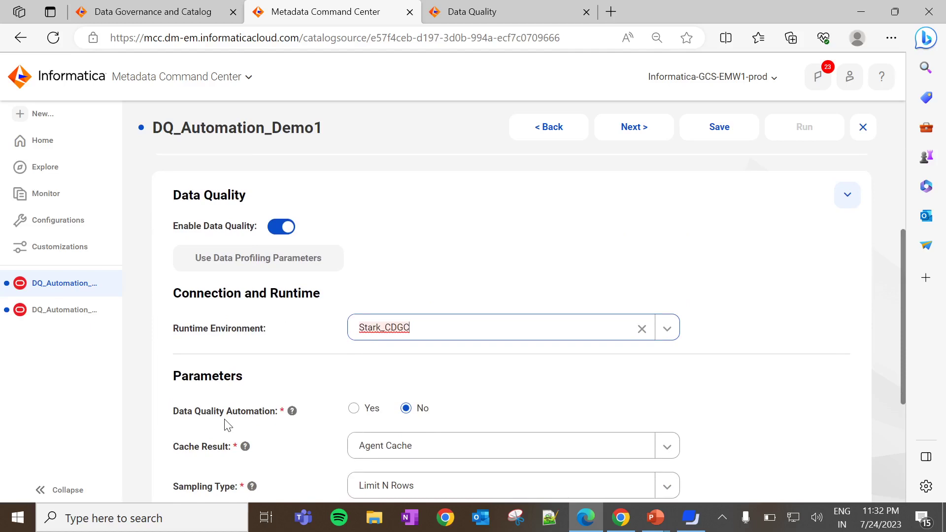
pyautogui.click(355, 410)
pyautogui.scroll(-2, 394, 380)
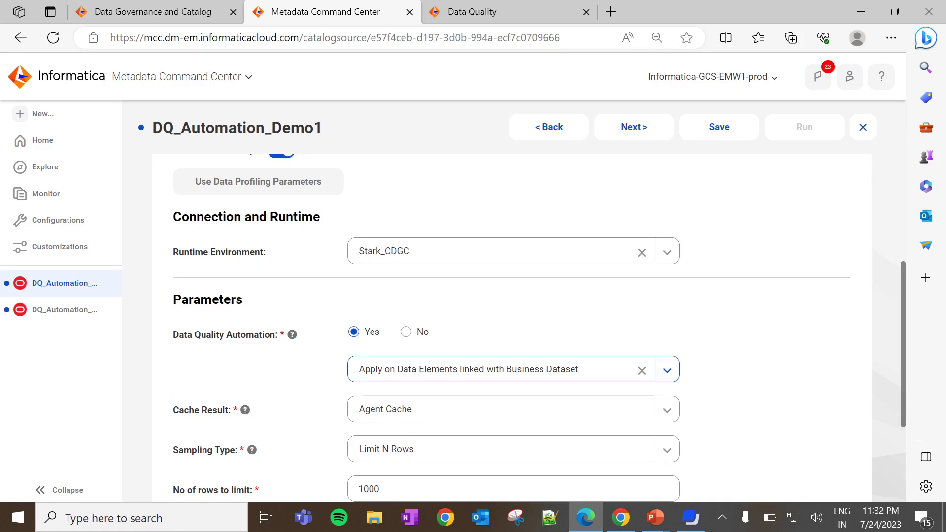
pyautogui.click(552, 369)
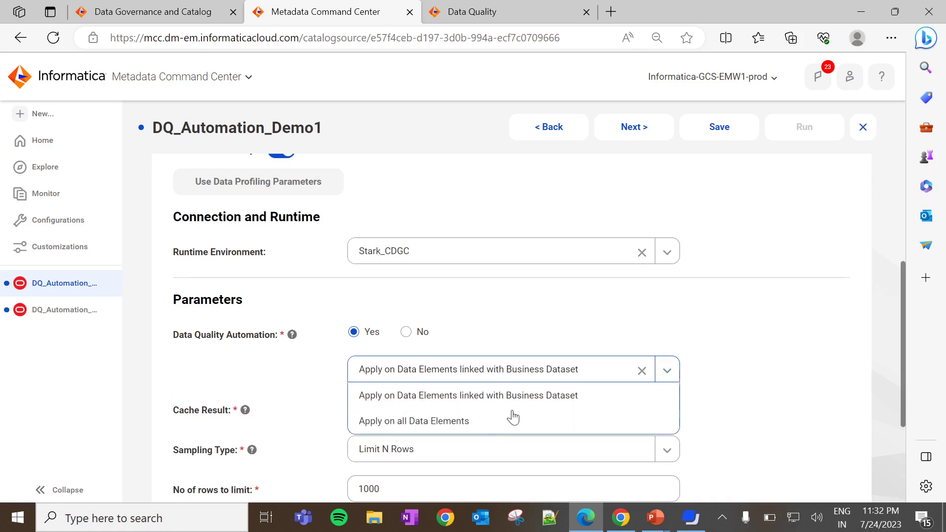
pyautogui.click(475, 424)
pyautogui.scroll(-1, 474, 429)
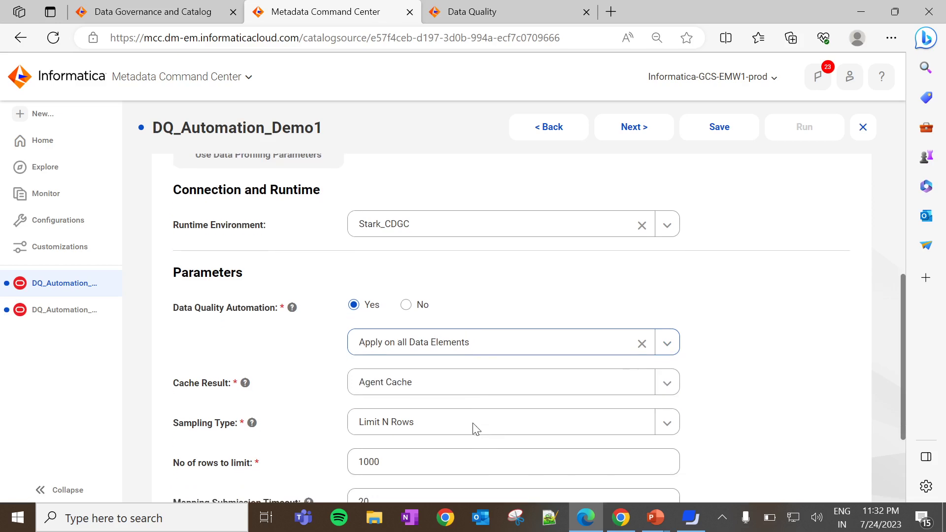
# - Save the catalog source DQ_Automation_Demo1 and run its job for Data Quality only, excluding Metadata Extraction
pyautogui.scroll(-3, 474, 428)
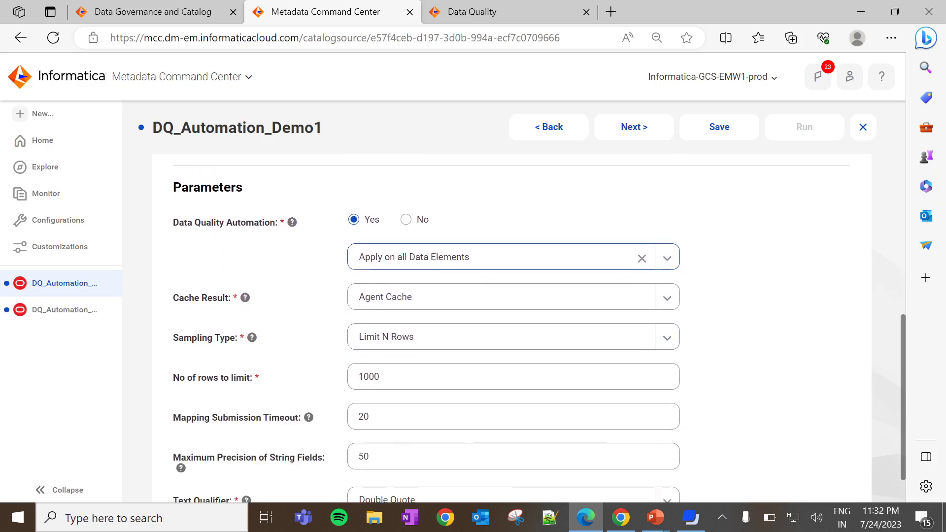
pyautogui.scroll(3, 474, 428)
pyautogui.scroll(4, 474, 428)
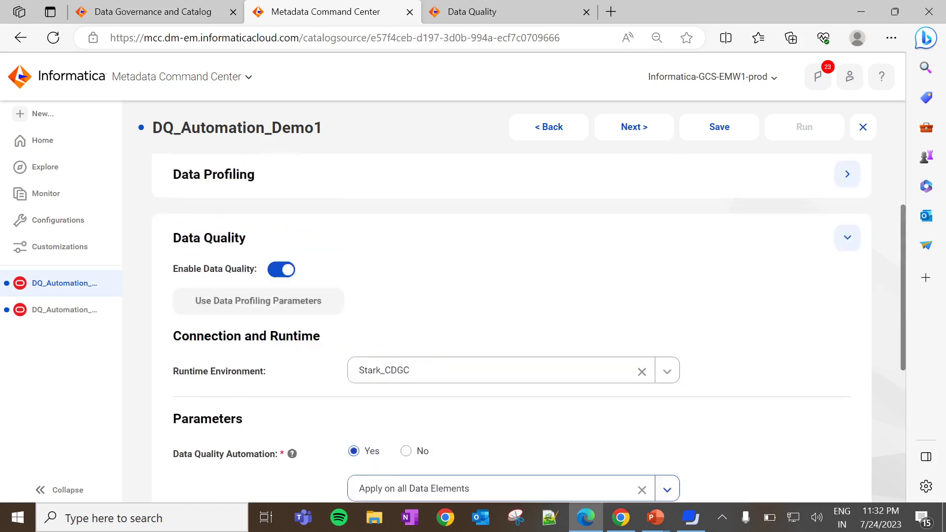
pyautogui.click(734, 140)
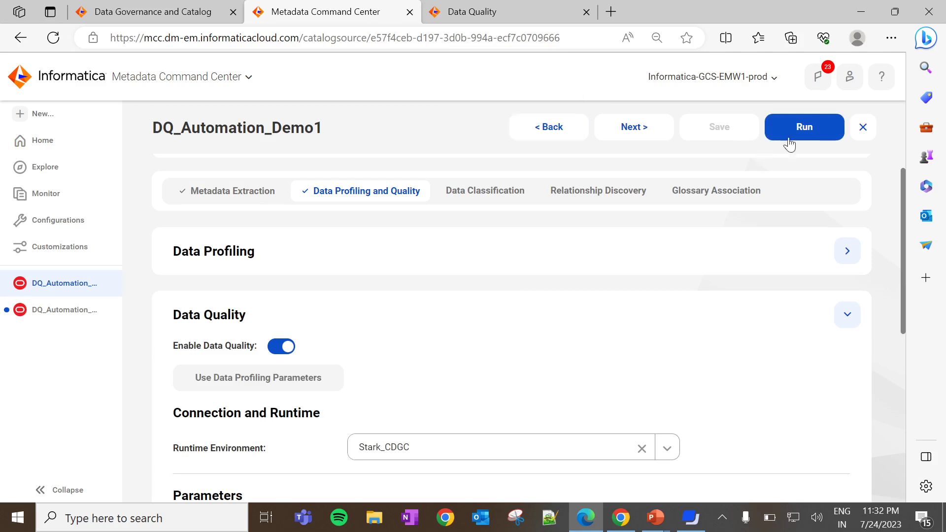
pyautogui.click(820, 137)
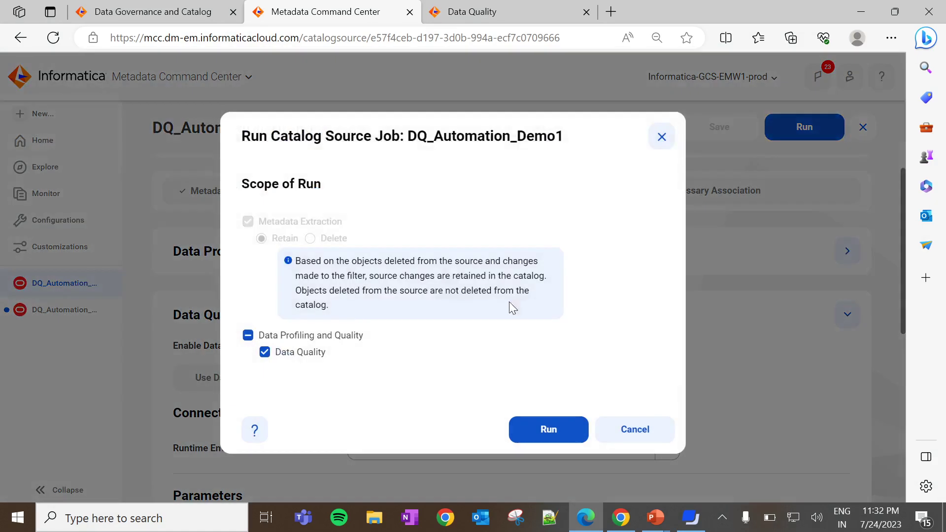
pyautogui.click(248, 225)
pyautogui.click(536, 426)
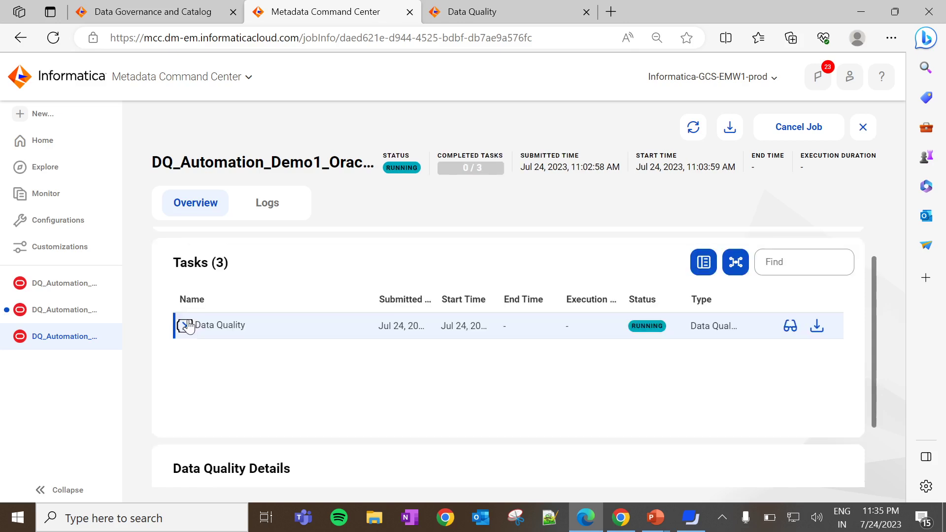
# - Expand the Data Quality task of the DQ_Automation_Demo1 job, refresh its status and review the data quality results
pyautogui.click(184, 326)
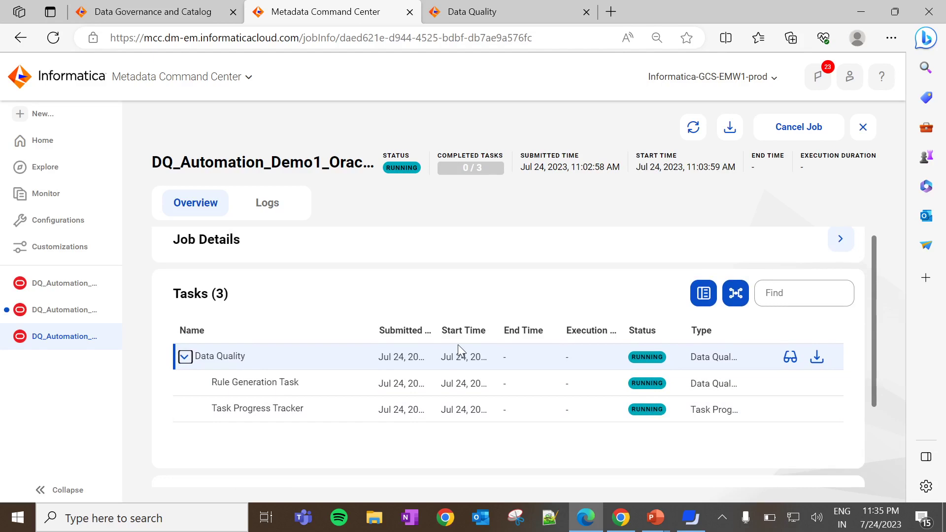
pyautogui.click(696, 128)
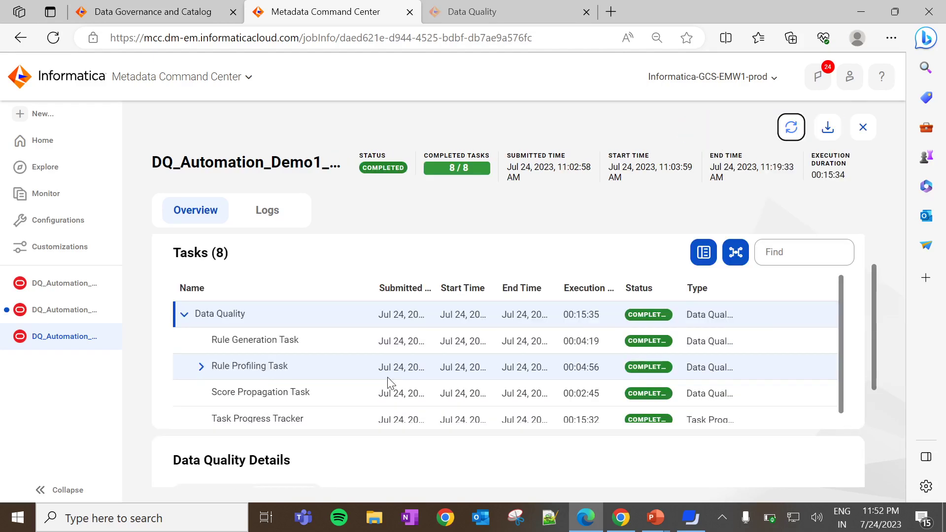
pyautogui.scroll(-5, 427, 288)
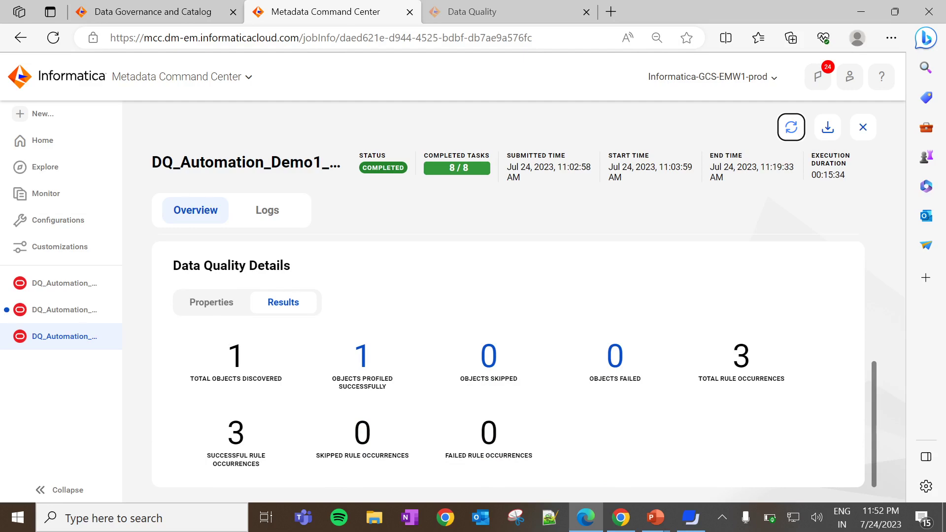
# - Switch to Data Governance and Catalog, refresh the rule template DQRT_Demo_1 and review its rule occurrences
pyautogui.click(140, 18)
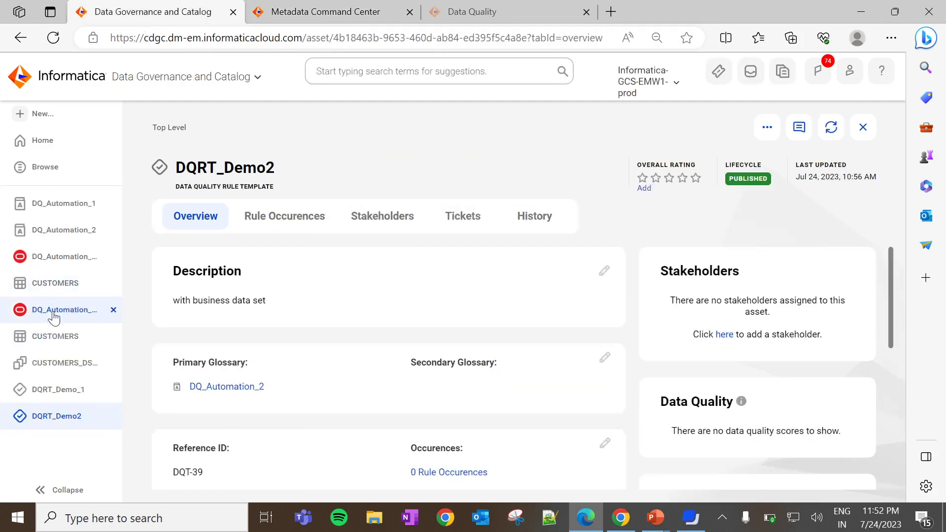
pyautogui.click(55, 388)
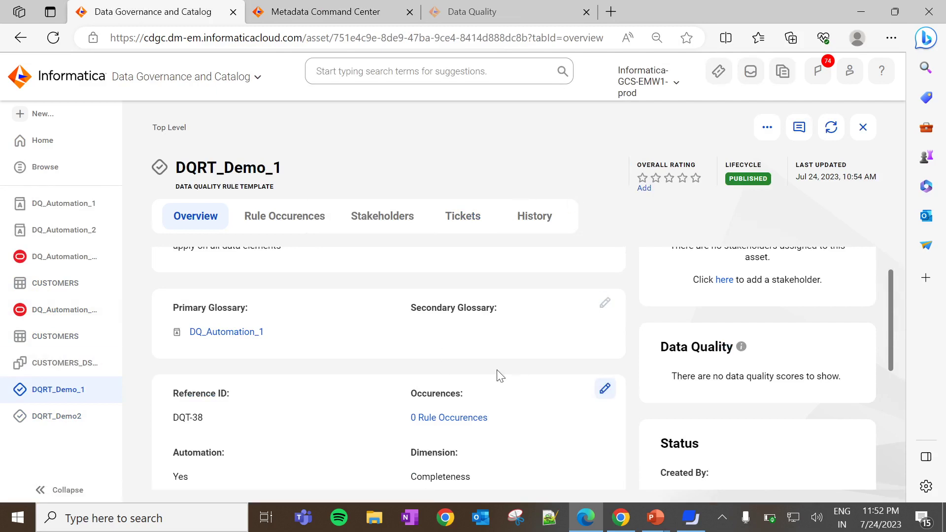
pyautogui.click(829, 127)
pyautogui.click(452, 417)
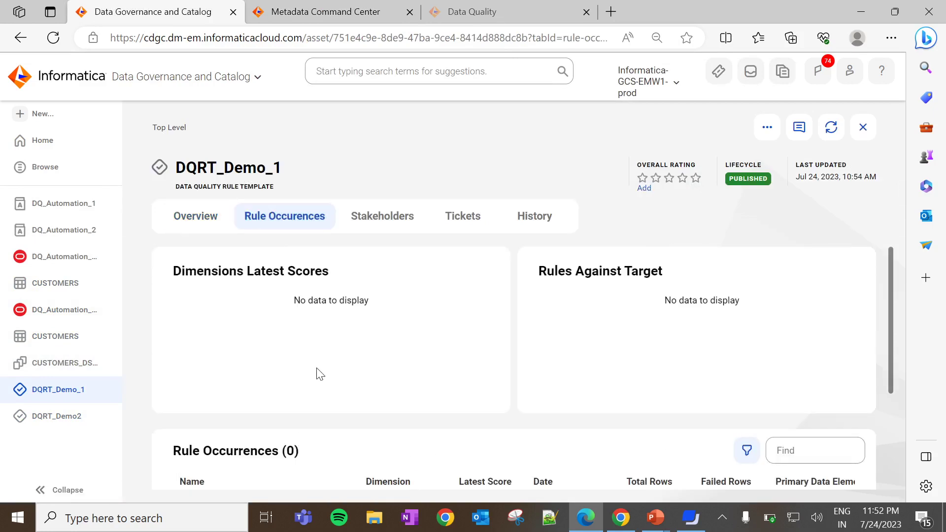
pyautogui.scroll(-2, 318, 374)
pyautogui.scroll(-1, 318, 375)
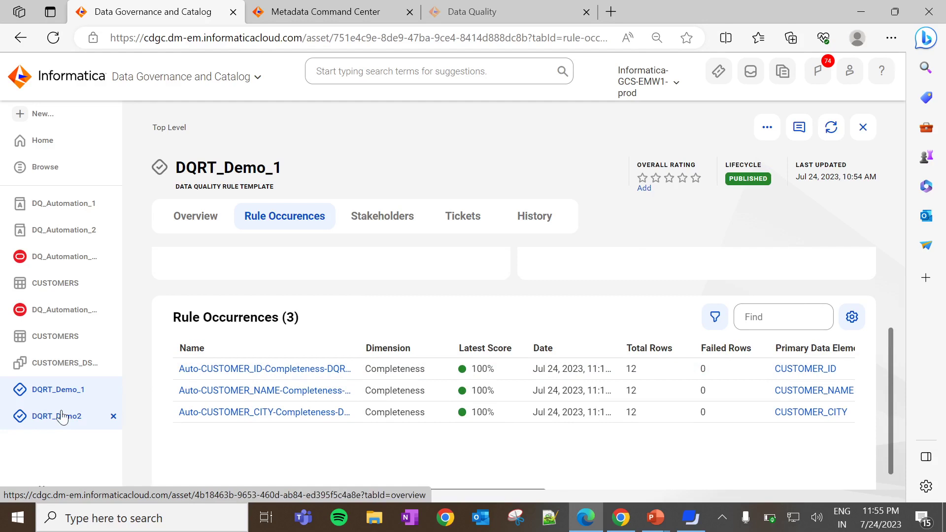
# - Check the rule template DQRT_Demo2 and the catalog source DQ_Automation_Demo2
pyautogui.click(61, 417)
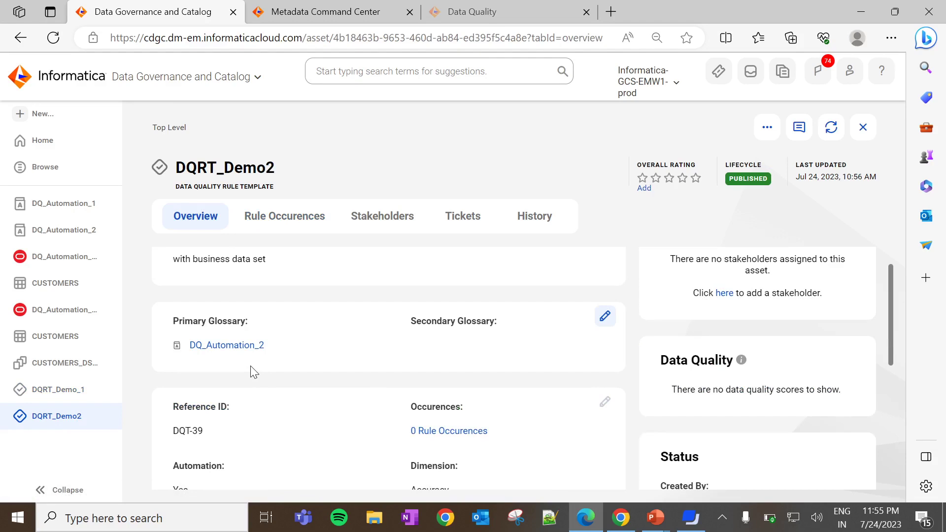
pyautogui.click(81, 312)
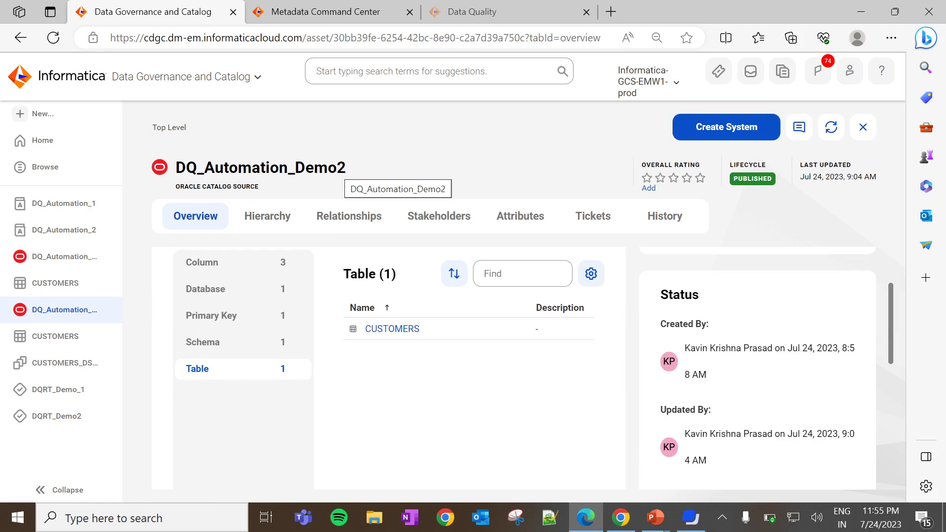
pyautogui.click(371, 215)
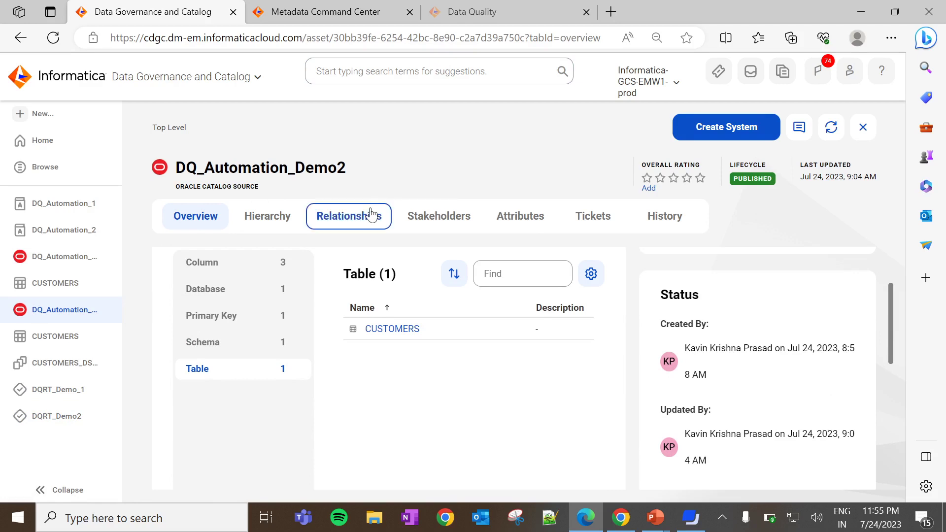
# - Switch to Metadata Command Center and enable Data Quality for the catalog source DQ_Automation_Demo2
pyautogui.click(351, 12)
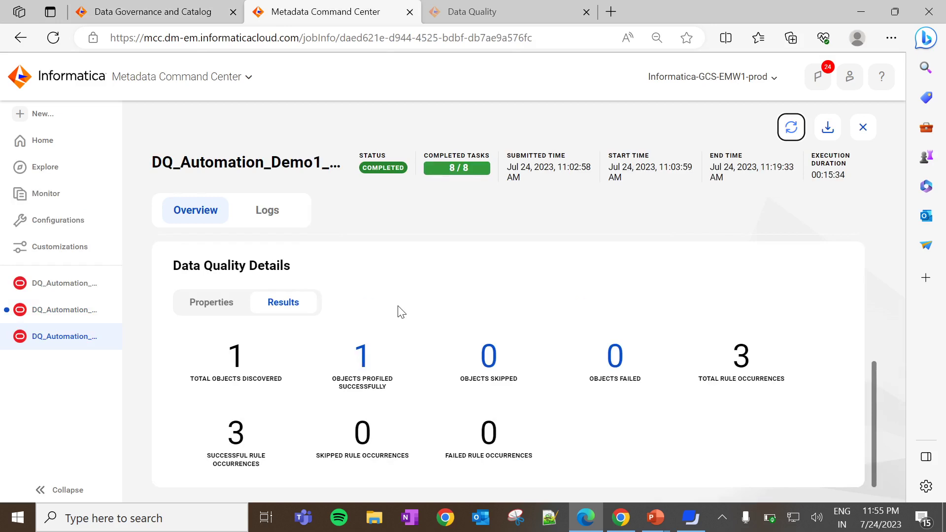
pyautogui.click(51, 310)
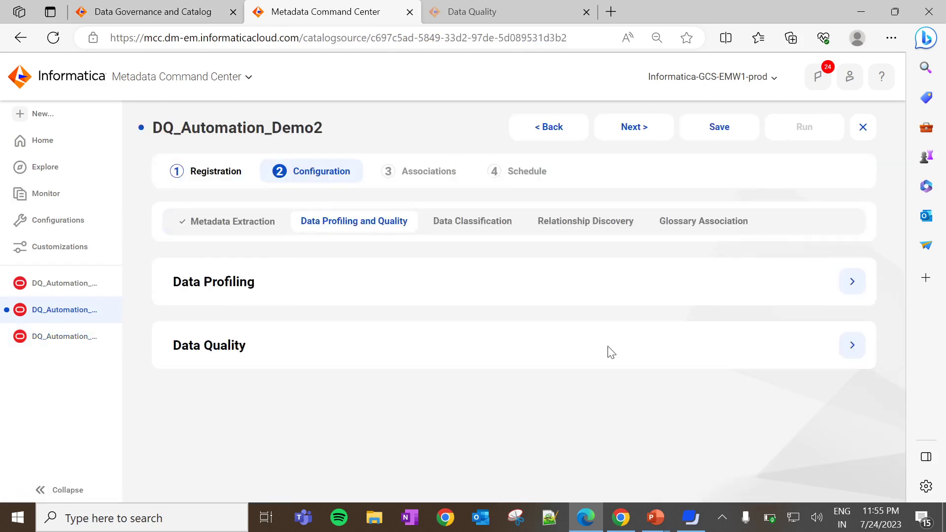
pyautogui.click(846, 347)
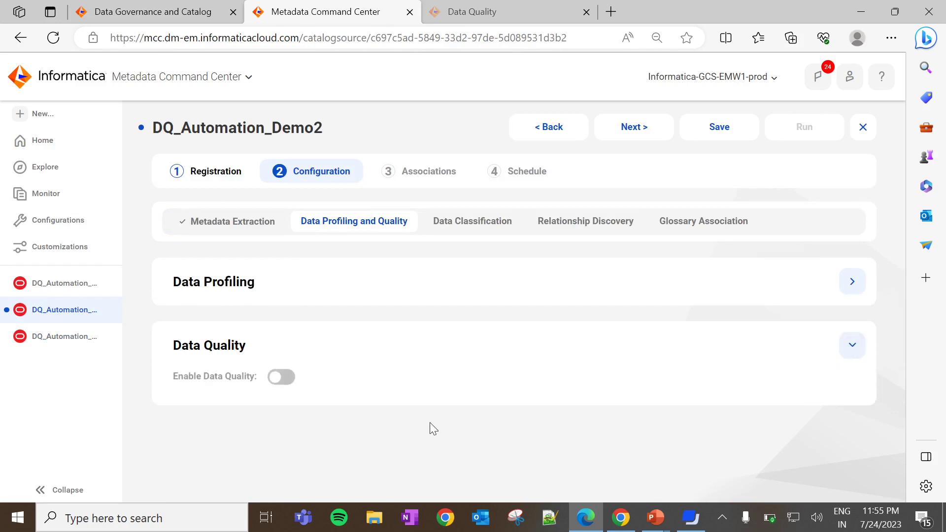
pyautogui.click(281, 377)
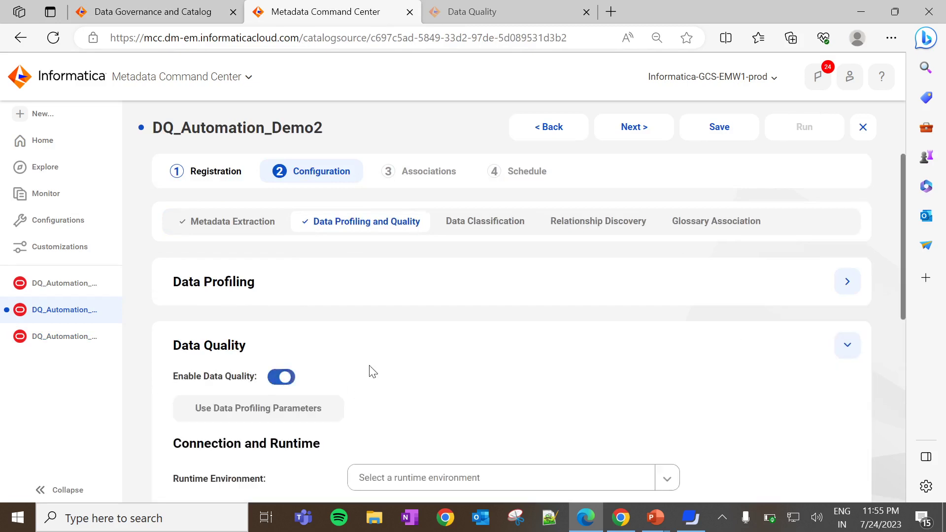
# - Set DQ_Automation_Demo2's data quality runtime environment to Stark_CDGC and keep automation applied on Data Elements linked with Business Dataset
pyautogui.scroll(-2, 369, 371)
pyautogui.click(369, 370)
pyautogui.write('star')
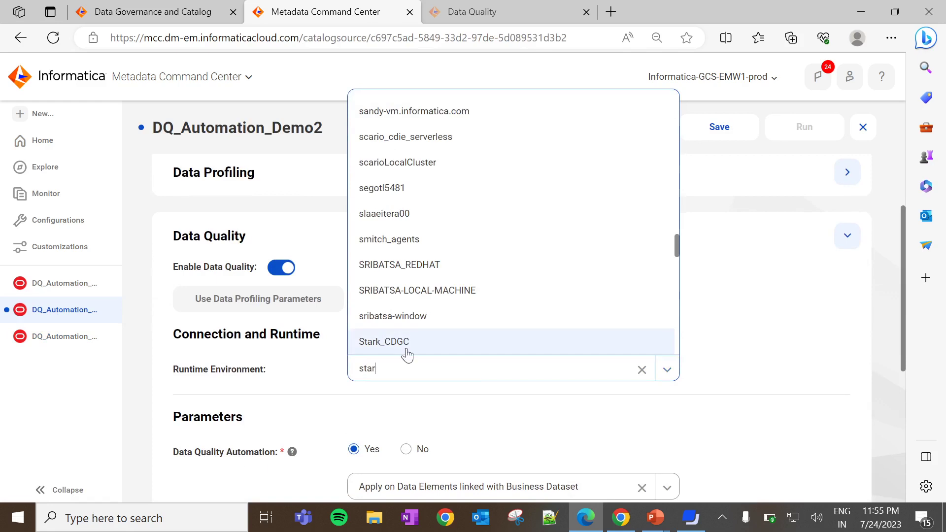
pyautogui.click(406, 351)
pyautogui.scroll(-2, 405, 353)
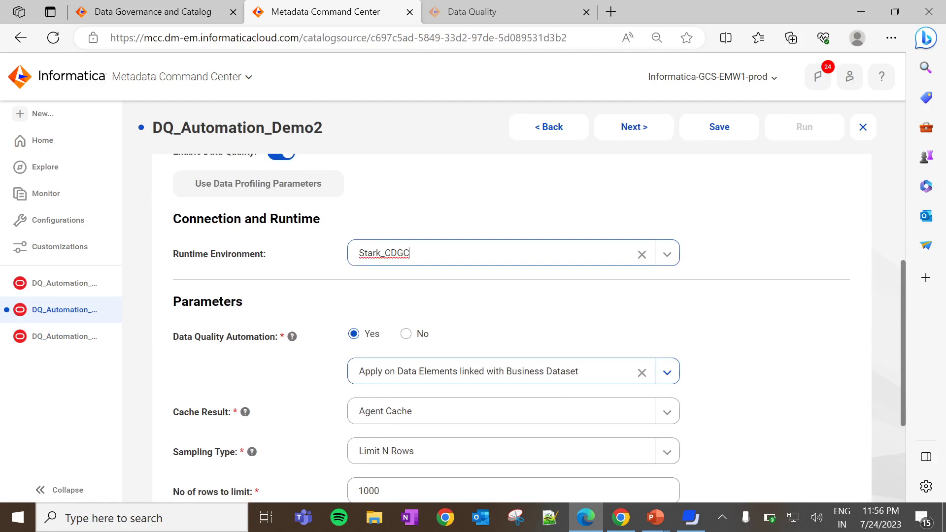
pyautogui.scroll(-2, 674, 236)
pyautogui.scroll(3, 674, 236)
pyautogui.scroll(-3, 675, 235)
pyautogui.scroll(3, 674, 236)
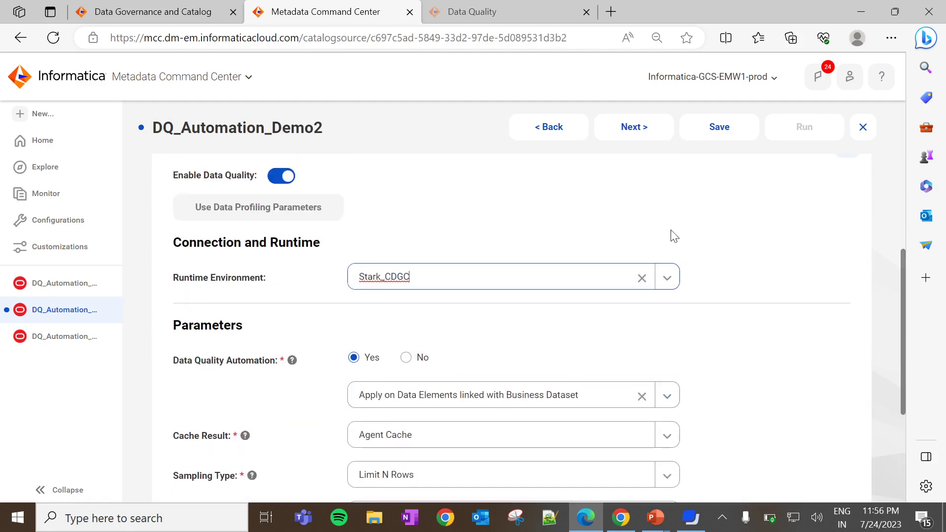
# - Save the catalog source DQ_Automation_Demo2 and run its job for Data Quality only, excluding Metadata Extraction
pyautogui.click(709, 132)
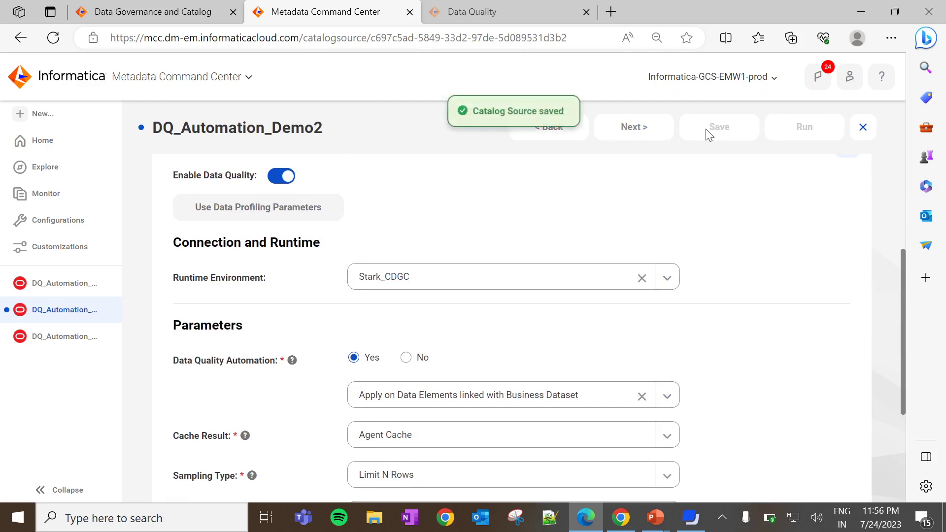
pyautogui.click(790, 130)
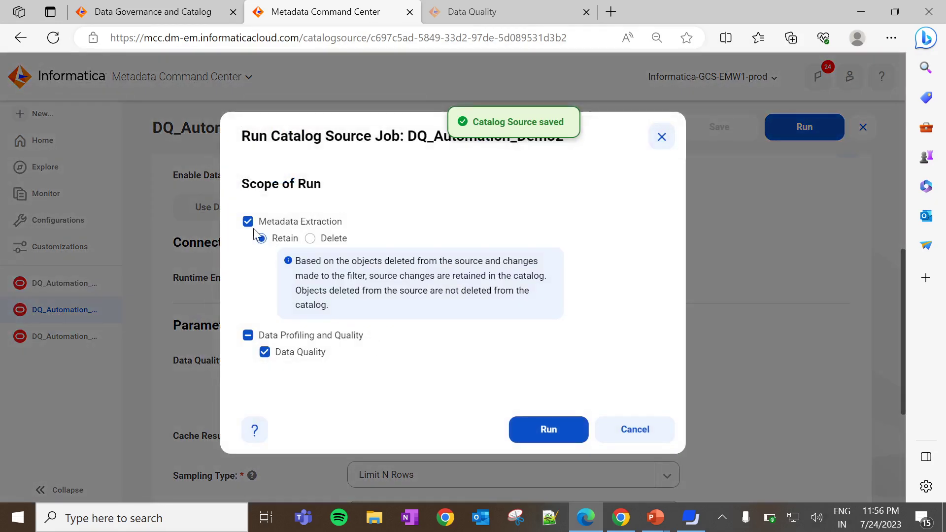
pyautogui.click(248, 222)
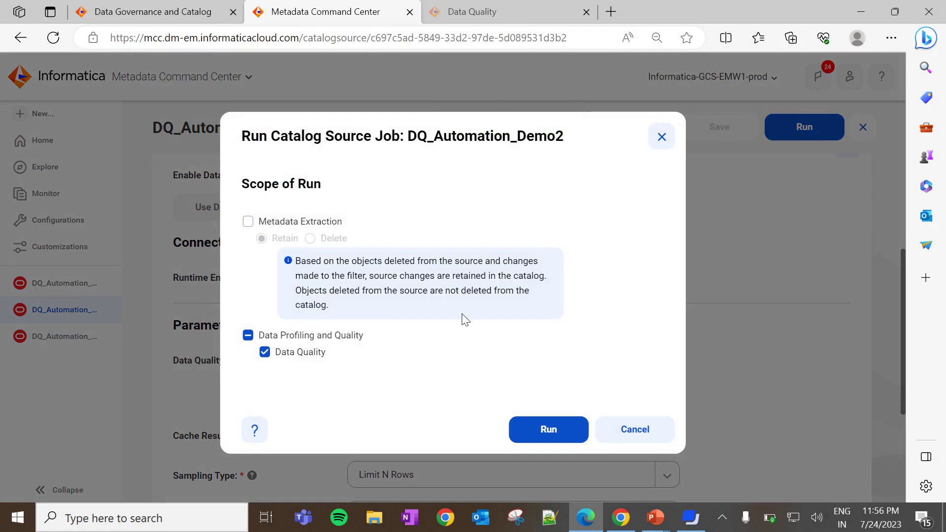
pyautogui.click(550, 435)
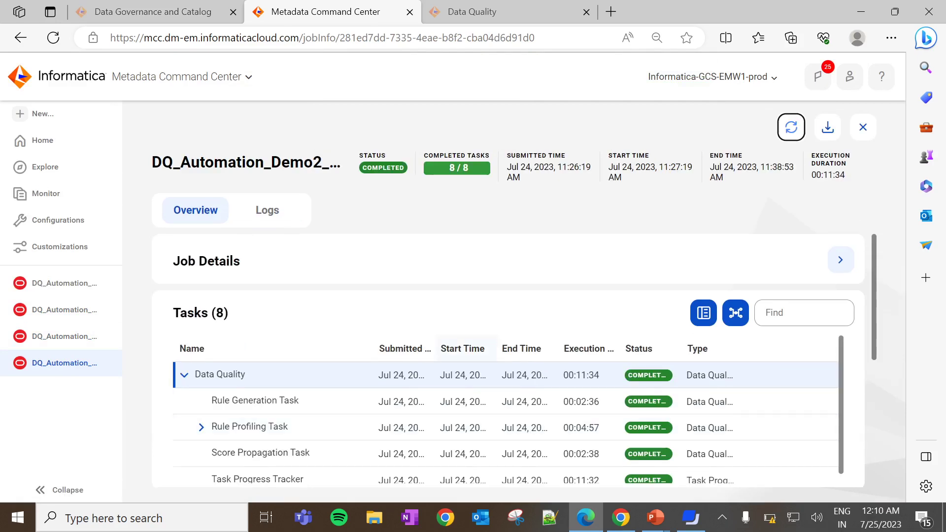
# - Review the DQ_Automation_Demo2 job results and open the refreshed rule occurrences of DQRT_Demo2 in Data Governance and Catalog
pyautogui.scroll(-10, 469, 348)
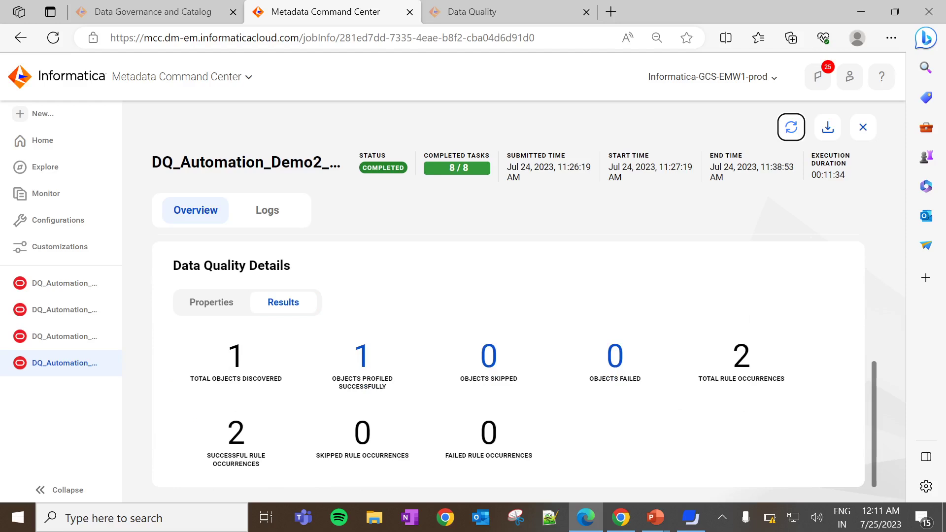
pyautogui.click(169, 12)
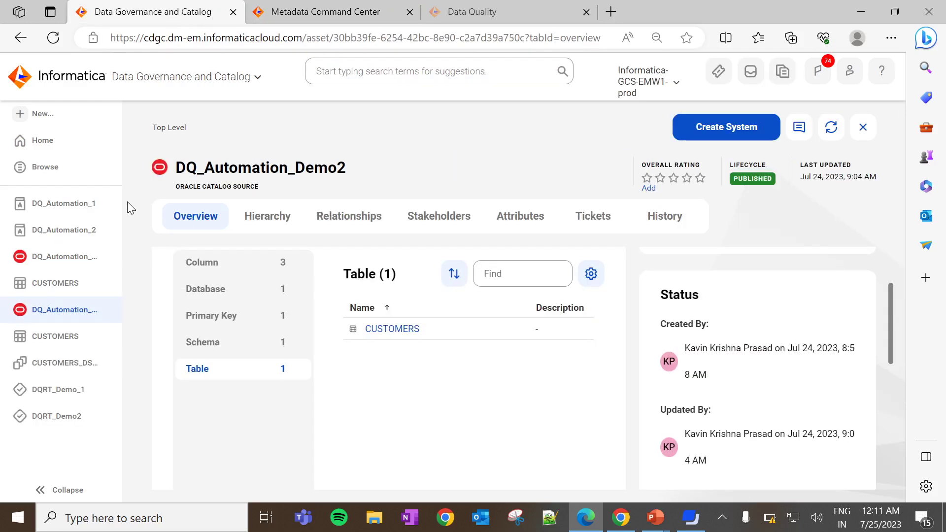
pyautogui.click(54, 417)
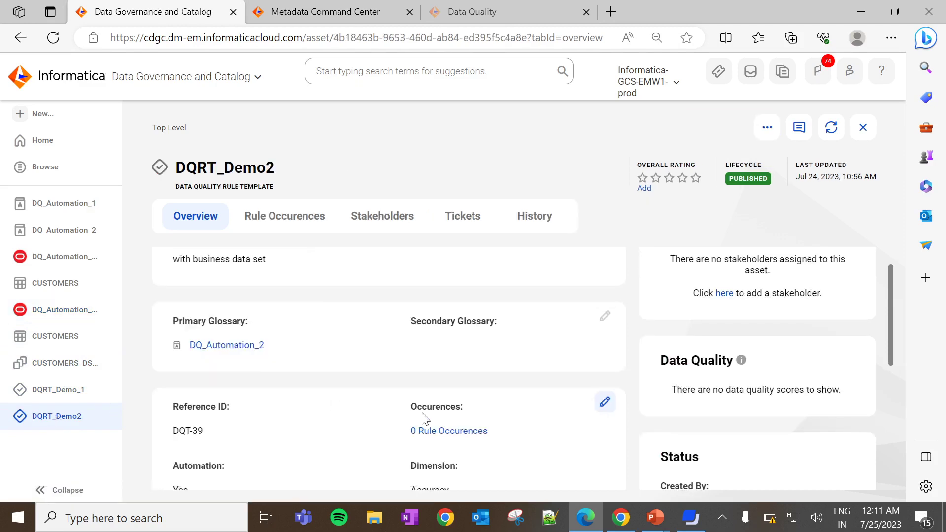
pyautogui.click(835, 130)
pyautogui.click(427, 437)
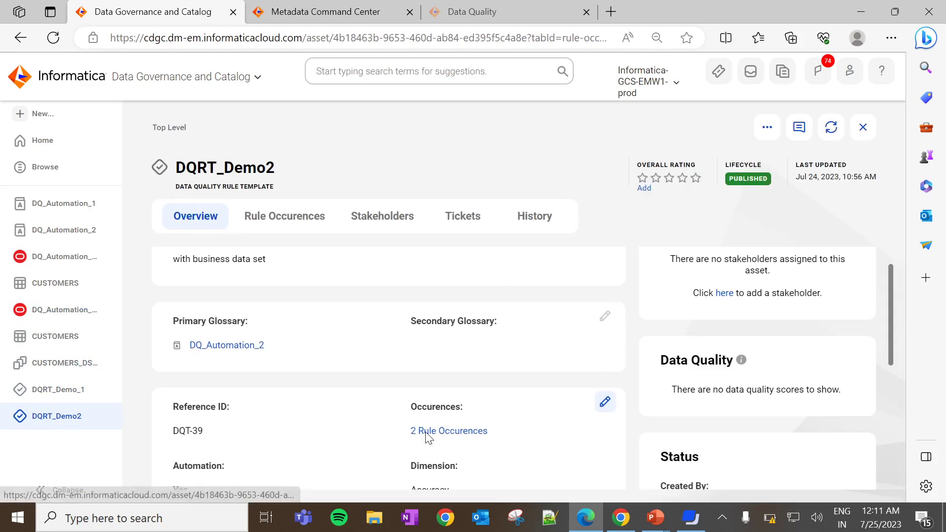
# - Check the columns related to DQRT_Demo2's primary glossary DQ_Automation_2 and compare them with the rule occurrences of DQRT_Demo2
pyautogui.click(205, 216)
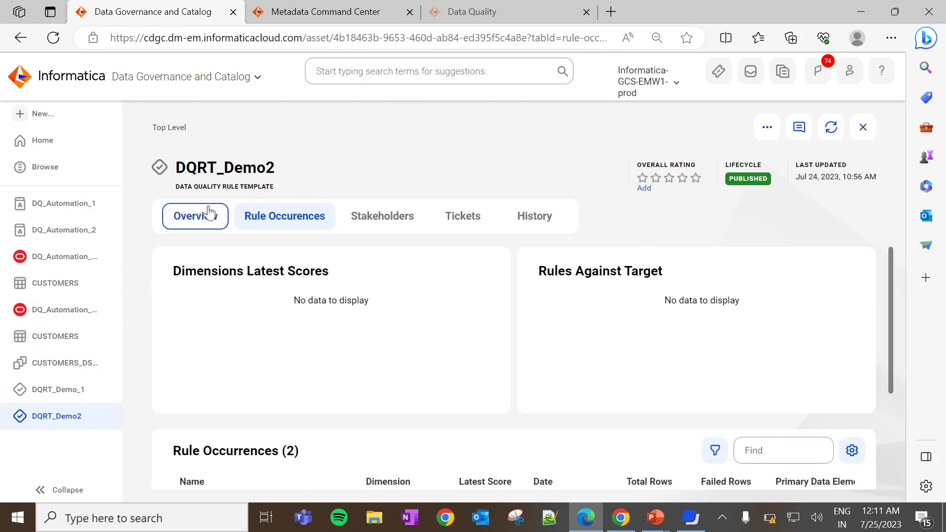
pyautogui.click(231, 349)
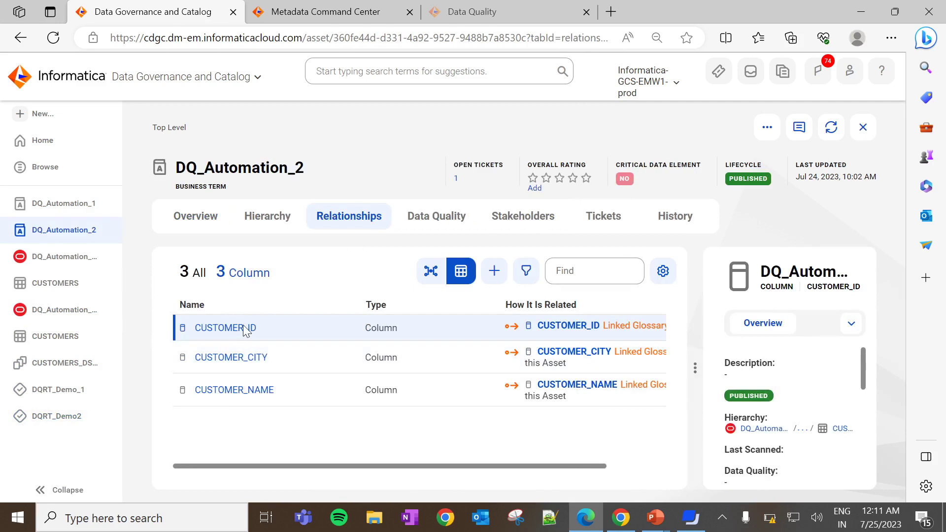
pyautogui.click(82, 427)
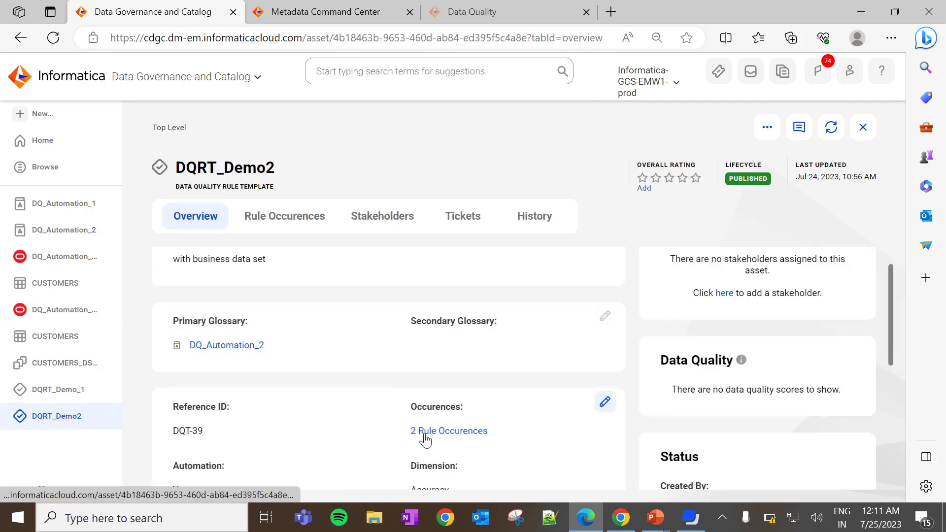
pyautogui.click(427, 437)
pyautogui.scroll(-3, 434, 424)
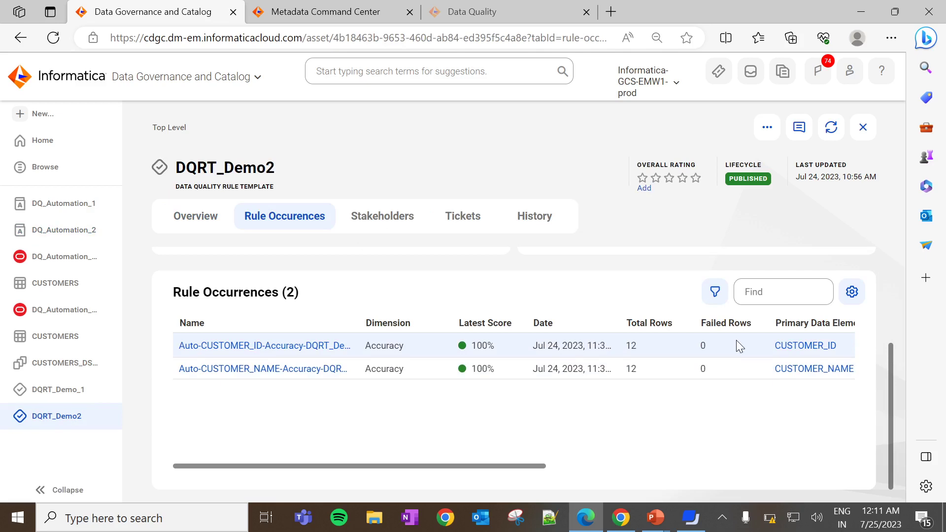
pyautogui.scroll(3, 737, 341)
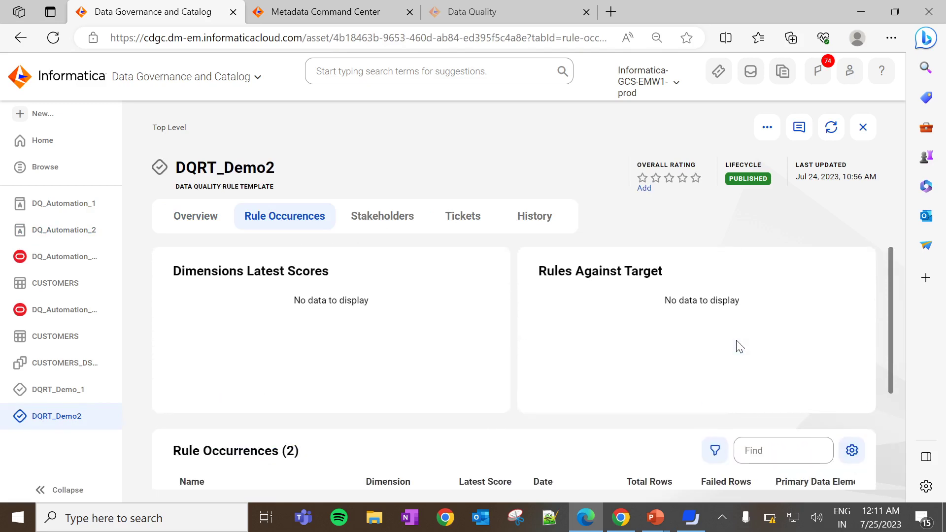
pyautogui.scroll(-2, 737, 344)
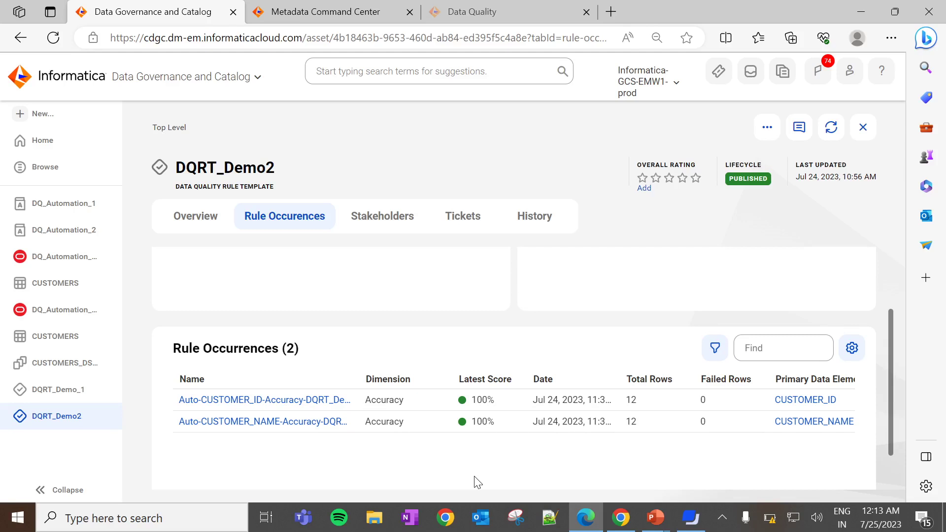
pyautogui.hotkey('alt', 'Tab')
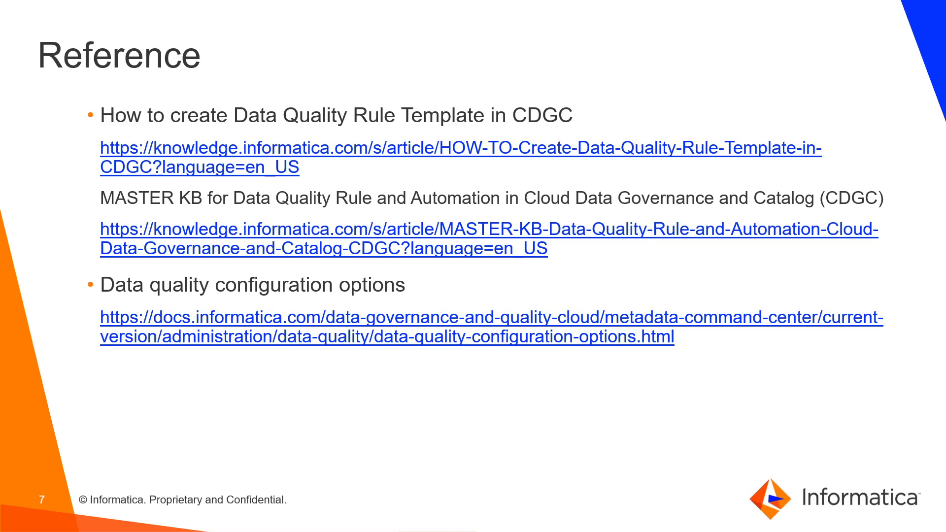
pyautogui.press('Right')
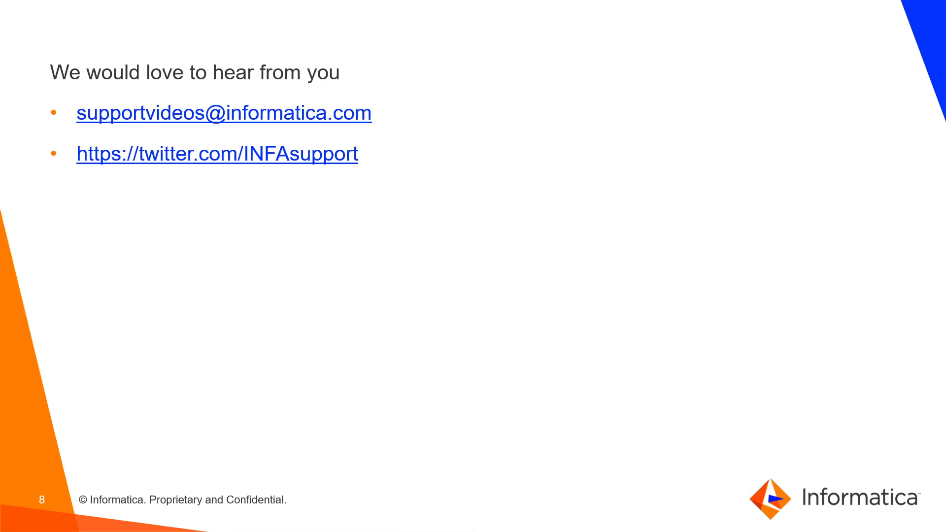
pyautogui.press('Right')
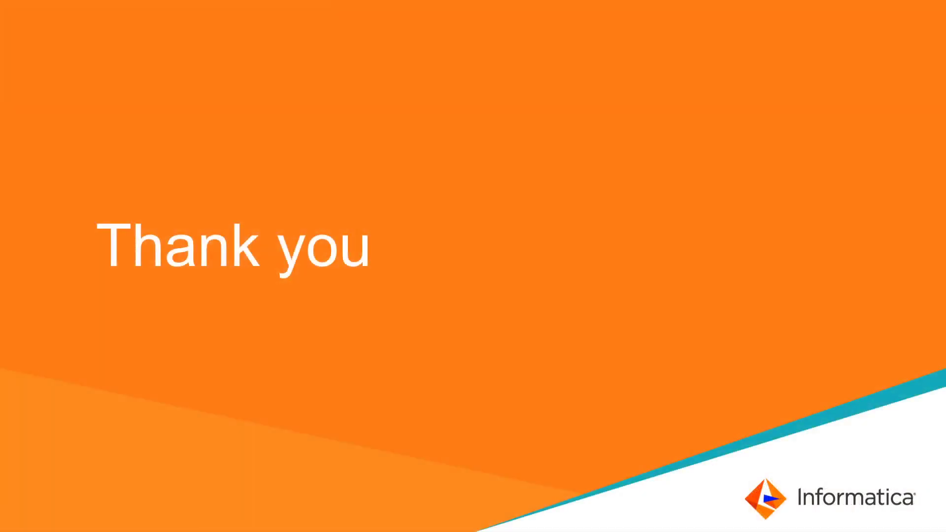